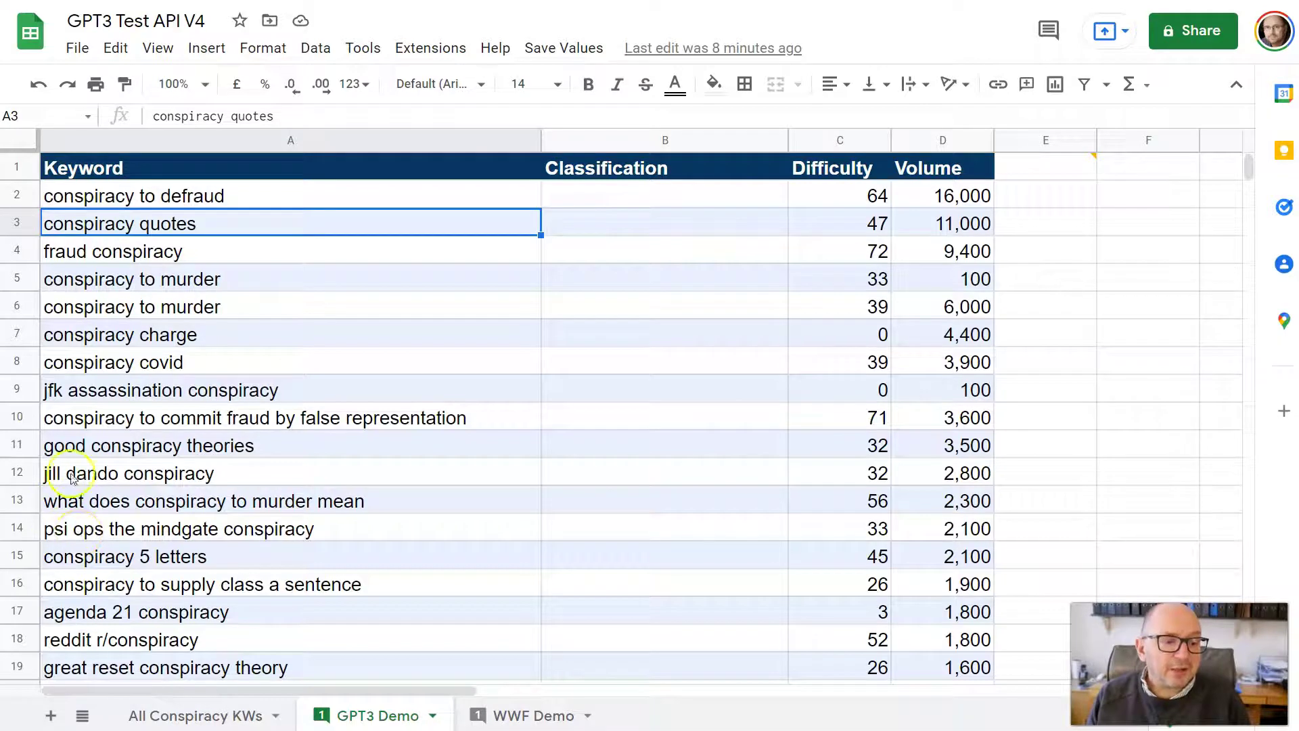
Step: Review the keyword list, including the jfk assassination conspiracy keyword
click(107, 389)
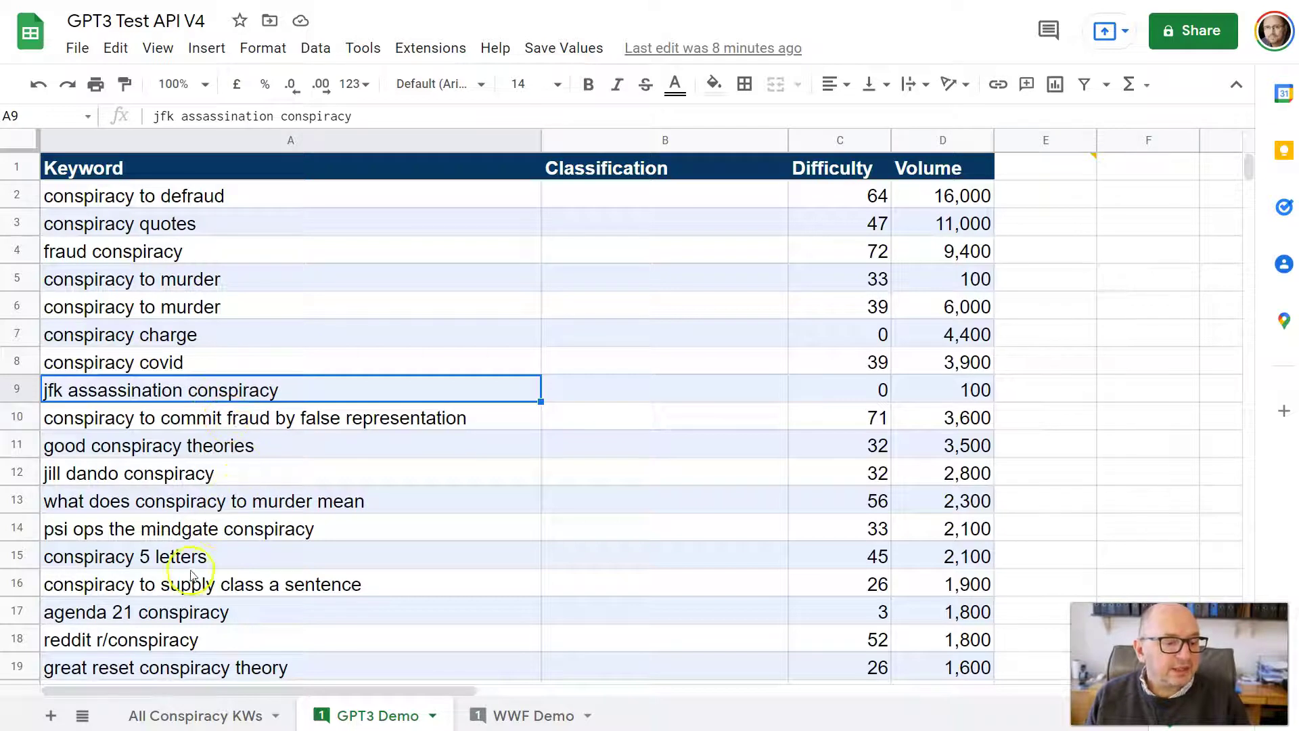
scroll(197, 561, down, 2)
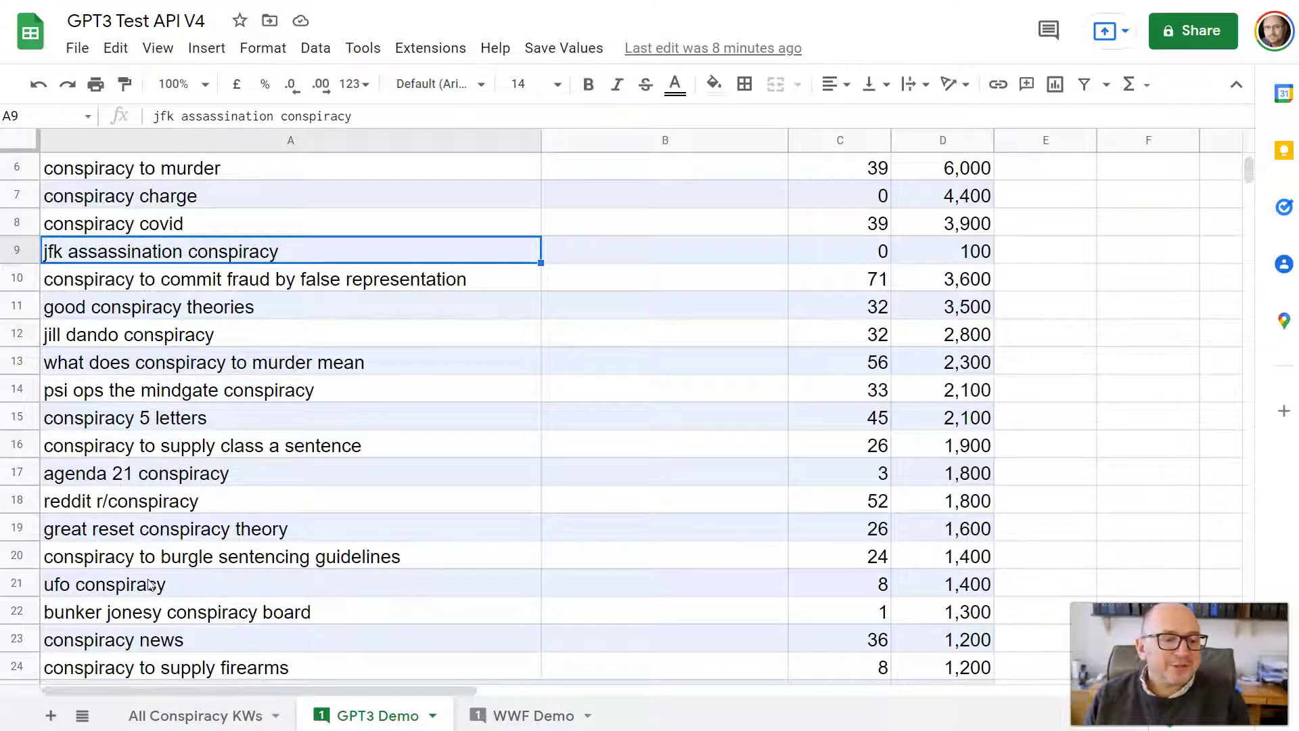
scroll(255, 492, up, 3)
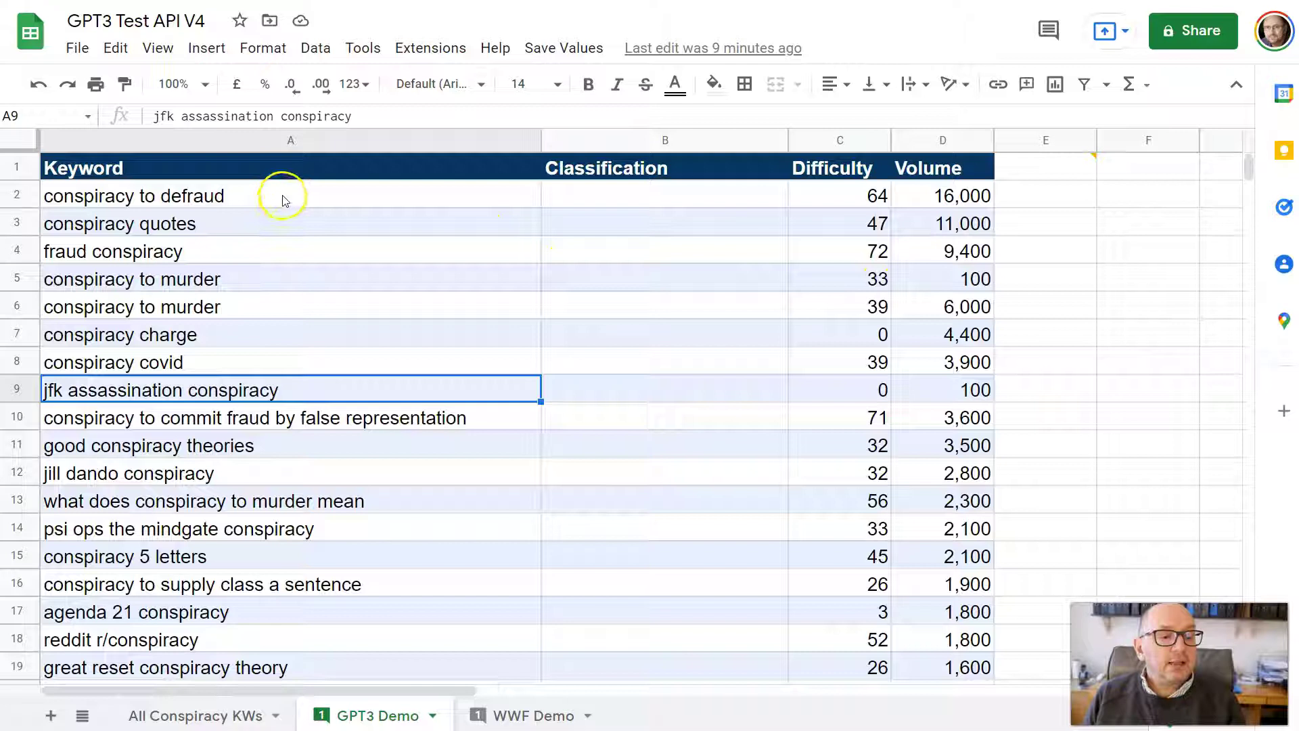
Step: Enter =GETGPT3(A2) in B2 so conspiracy to defraud is classified Legal
click(595, 192)
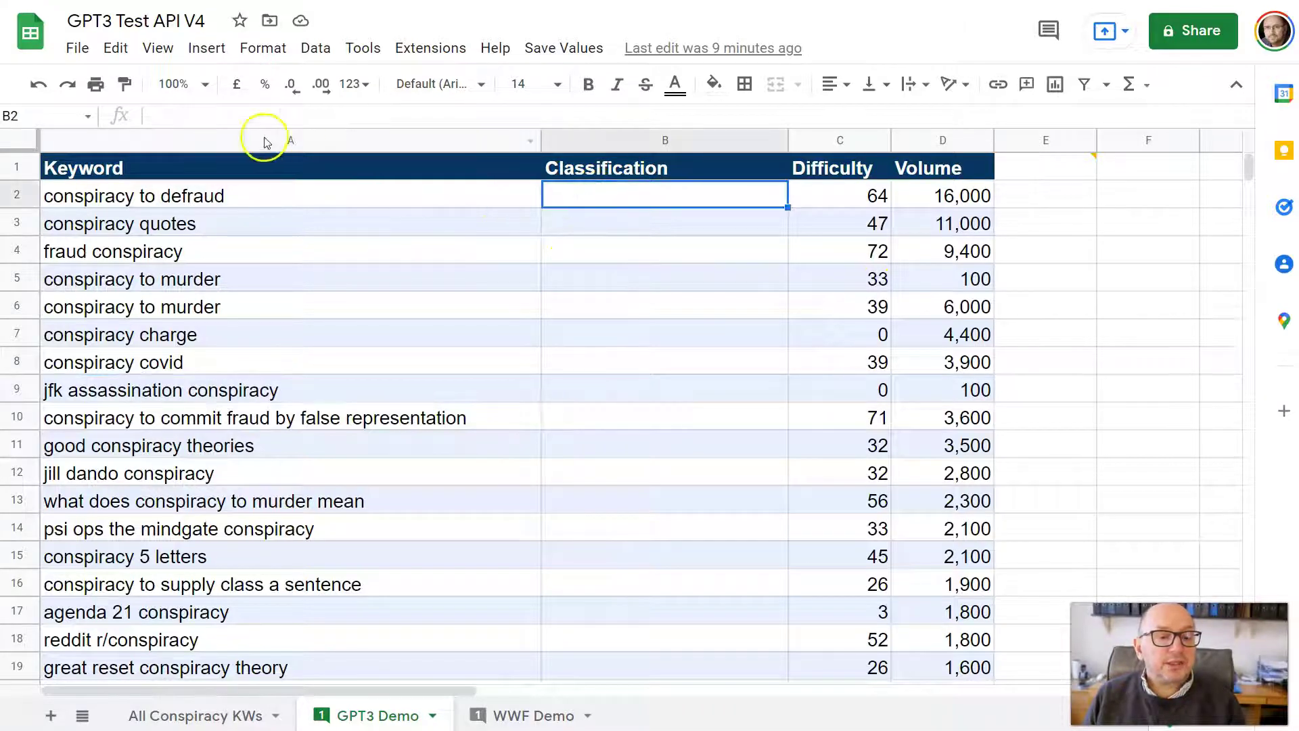
click(241, 115)
text(=)
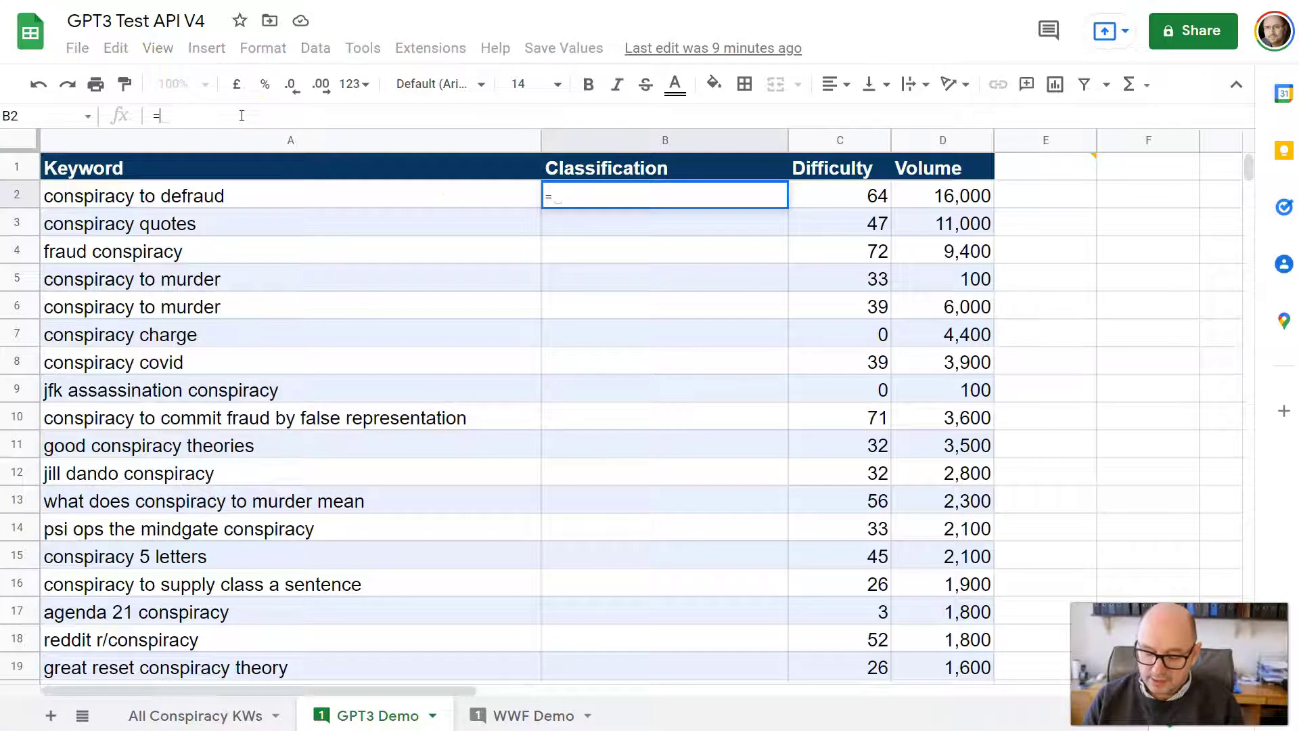
text(GET)
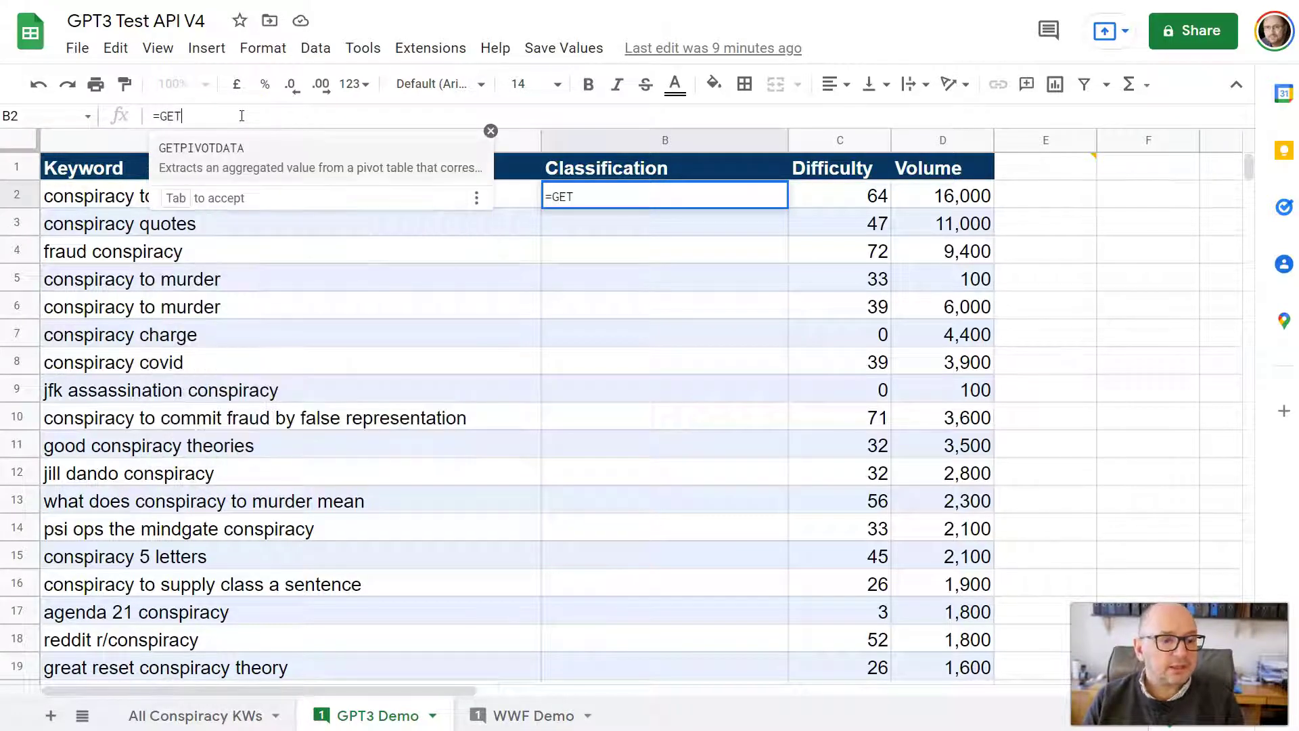
text(GPT)
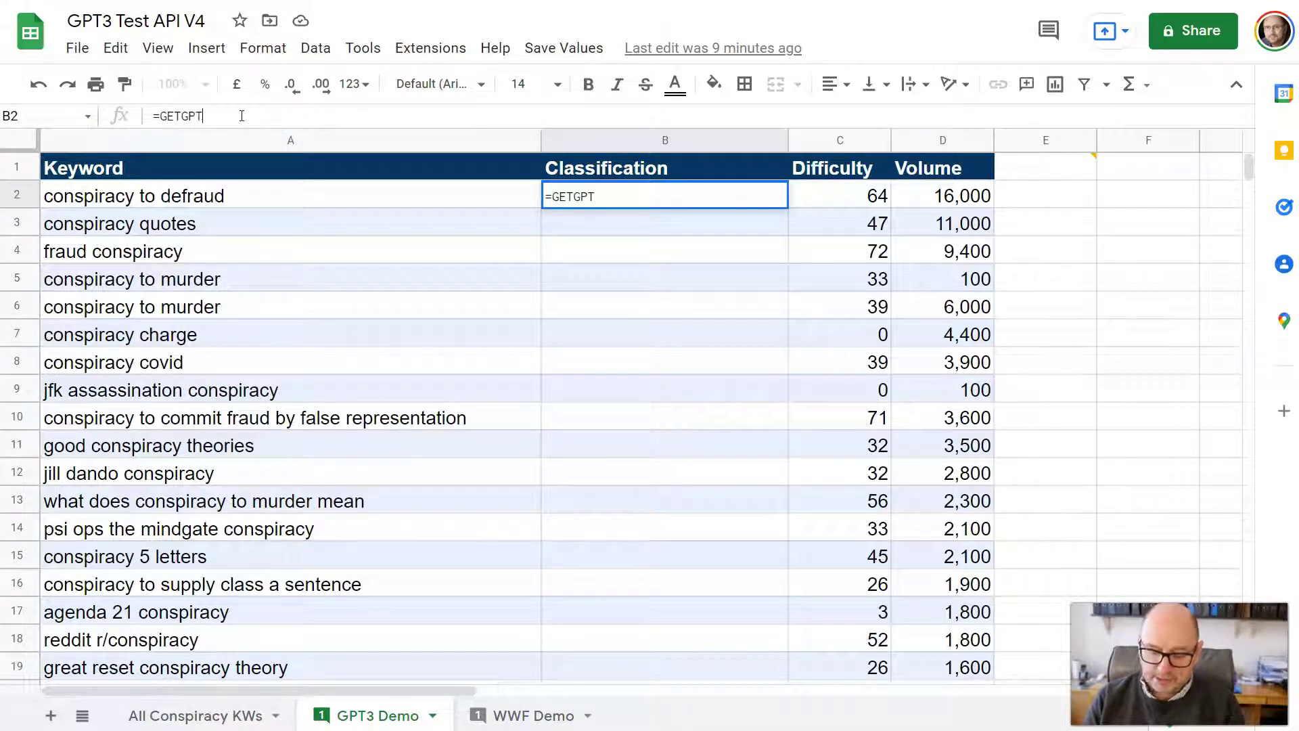
text(3()
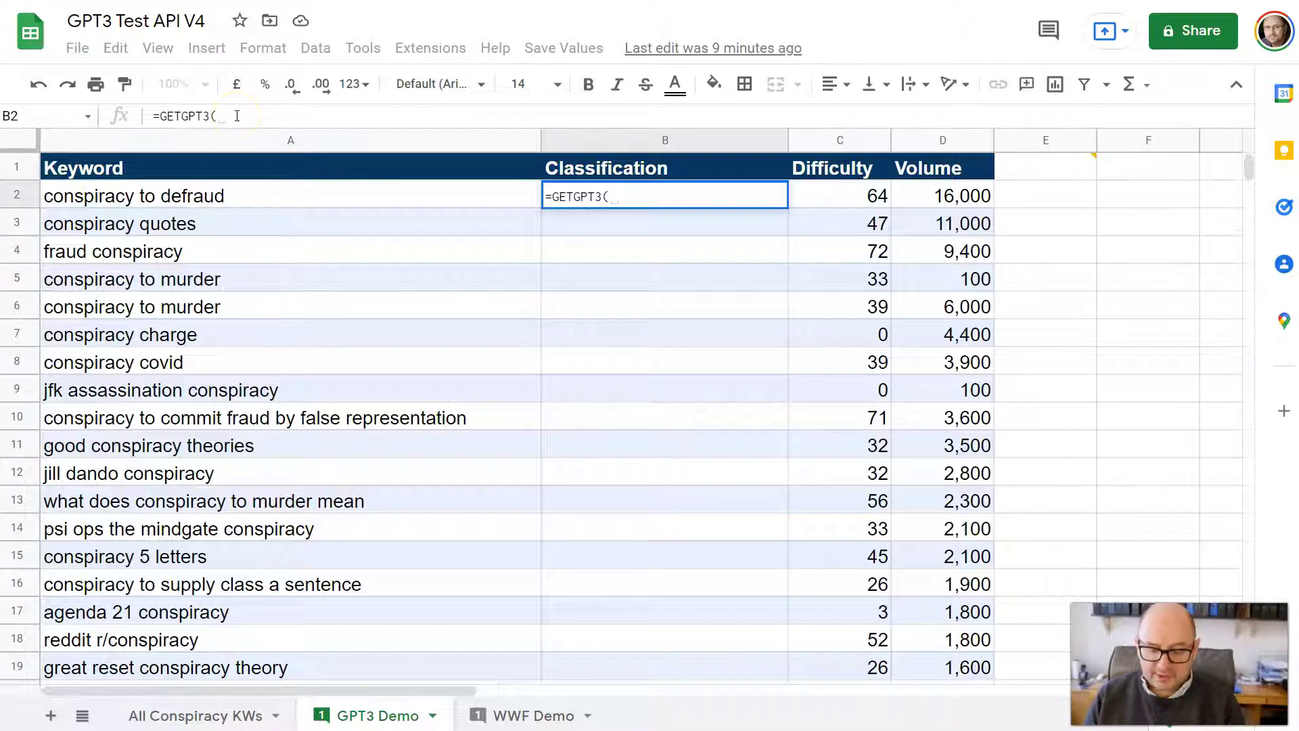
text(A2))
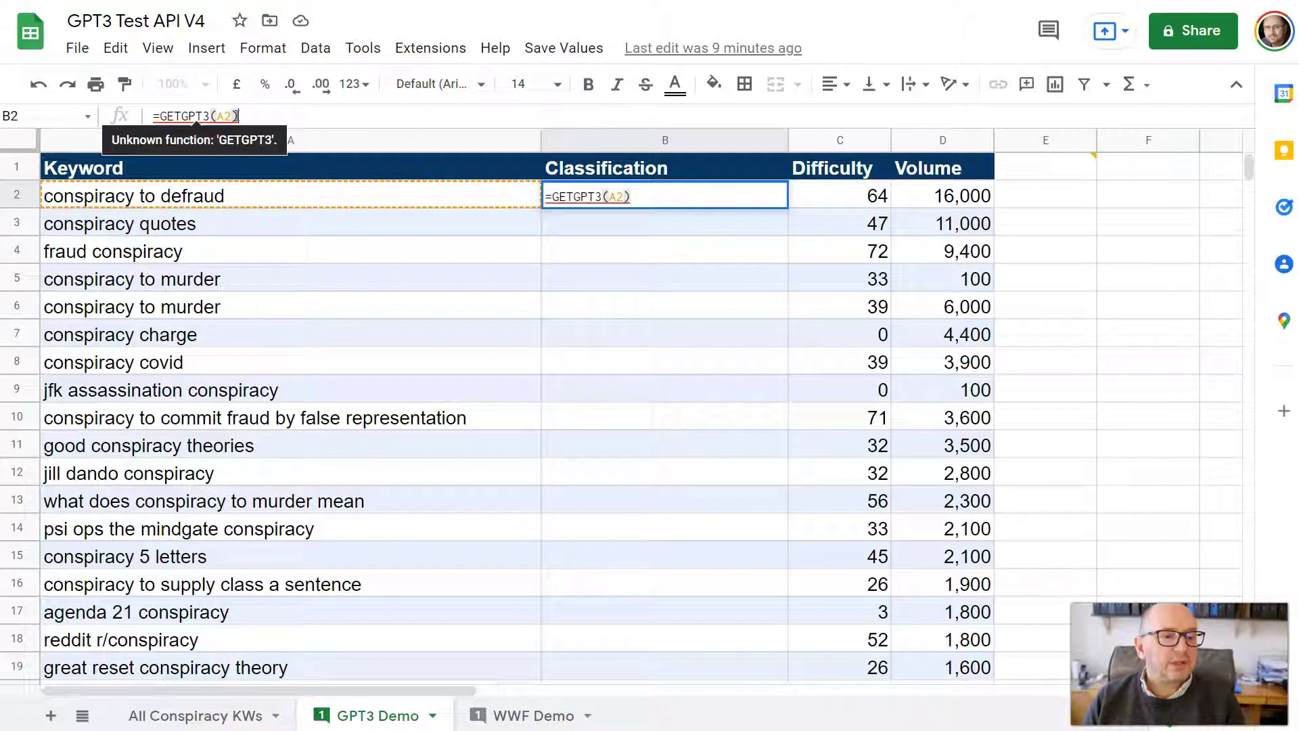
key(Return)
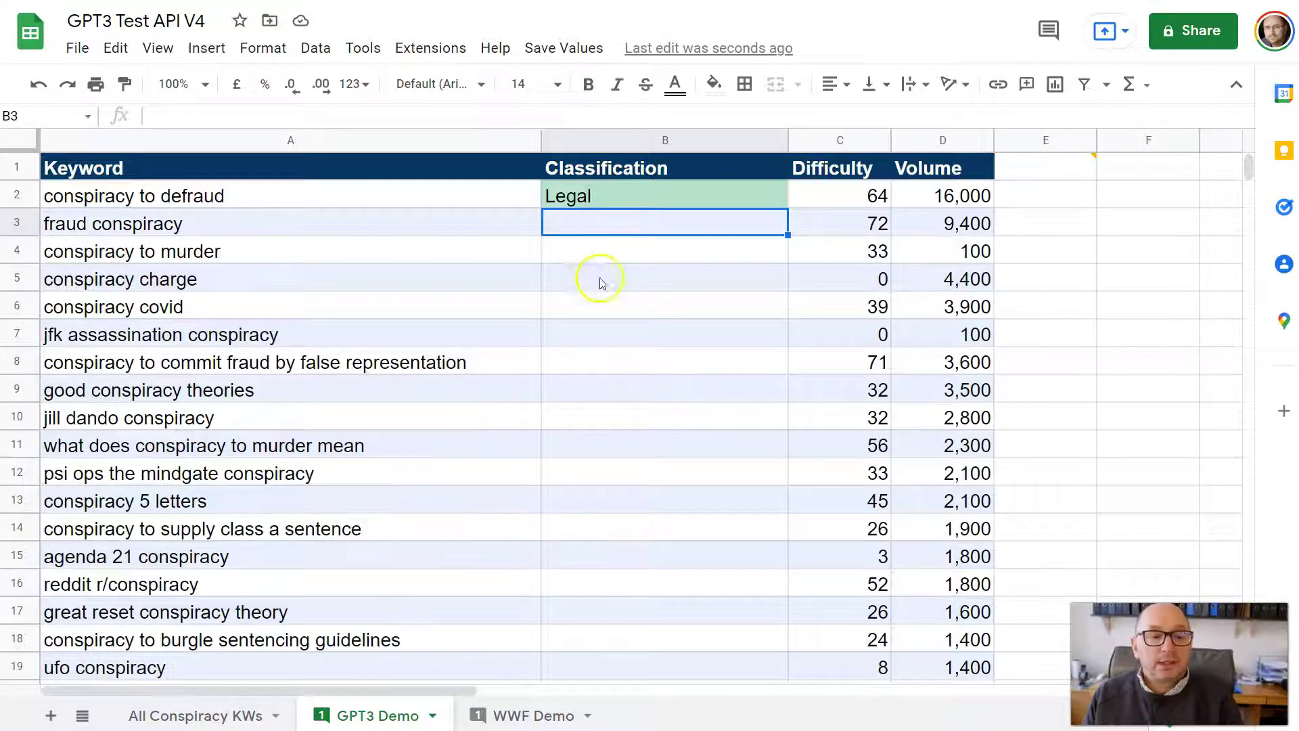
Step: Copy the B2 GETGPT3 formula and paste it into B3:B26
click(627, 196)
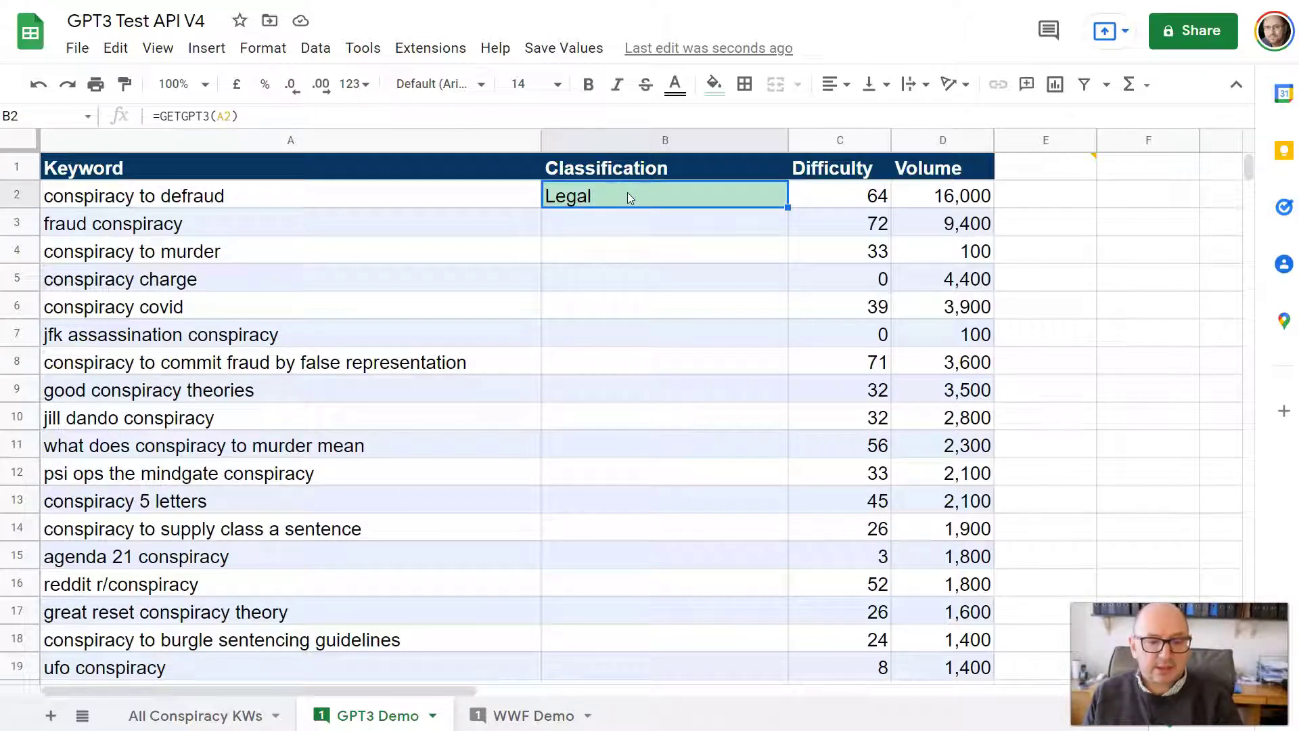
key(ctrl+c)
click(625, 223)
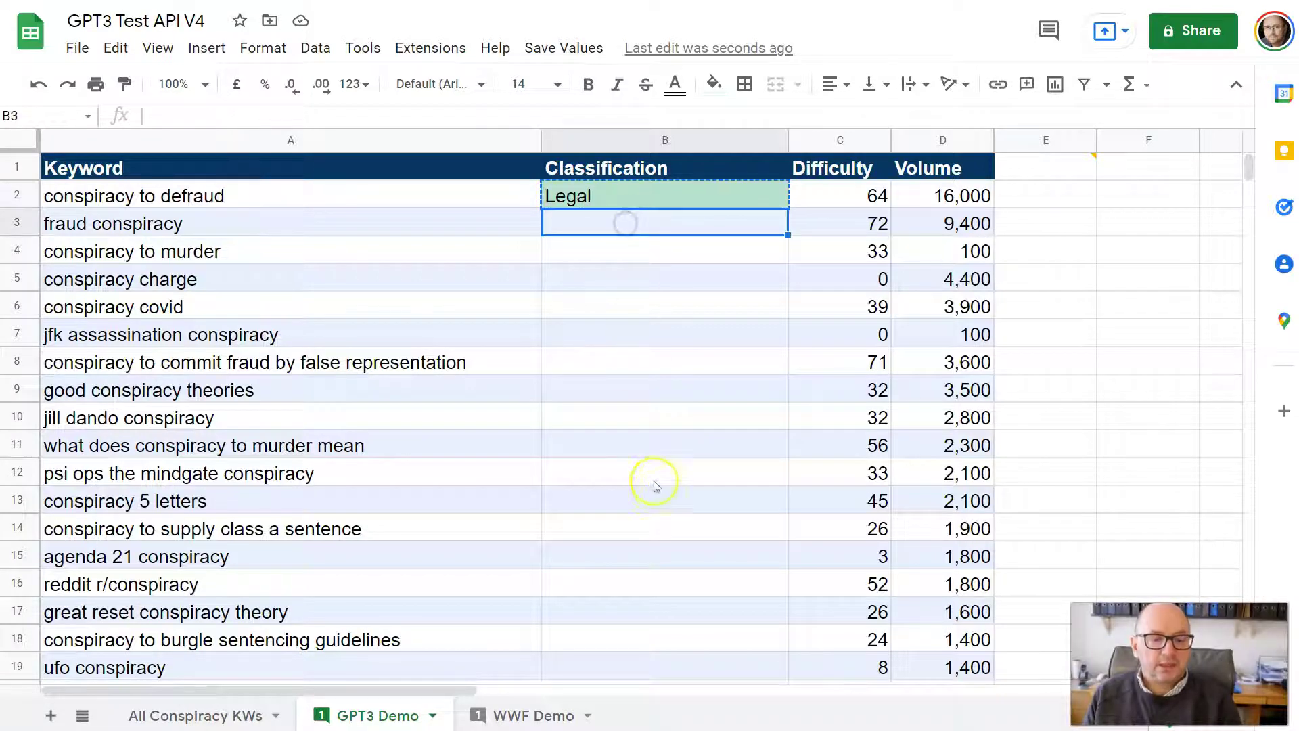
scroll(654, 487, down, 5)
shift+click(605, 445)
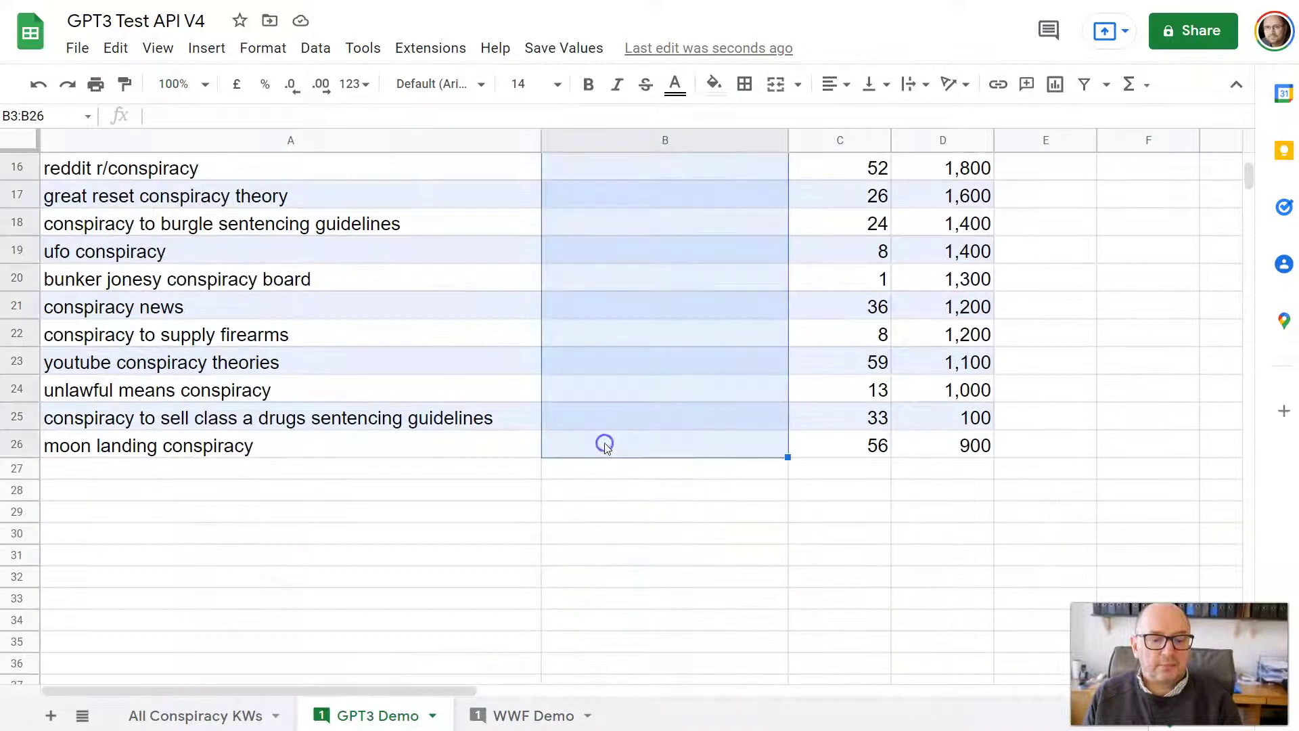
key(ctrl+v)
Step: Return to the top of the Classification column and switch to the OpenAI welcome page
scroll(621, 448, up, 5)
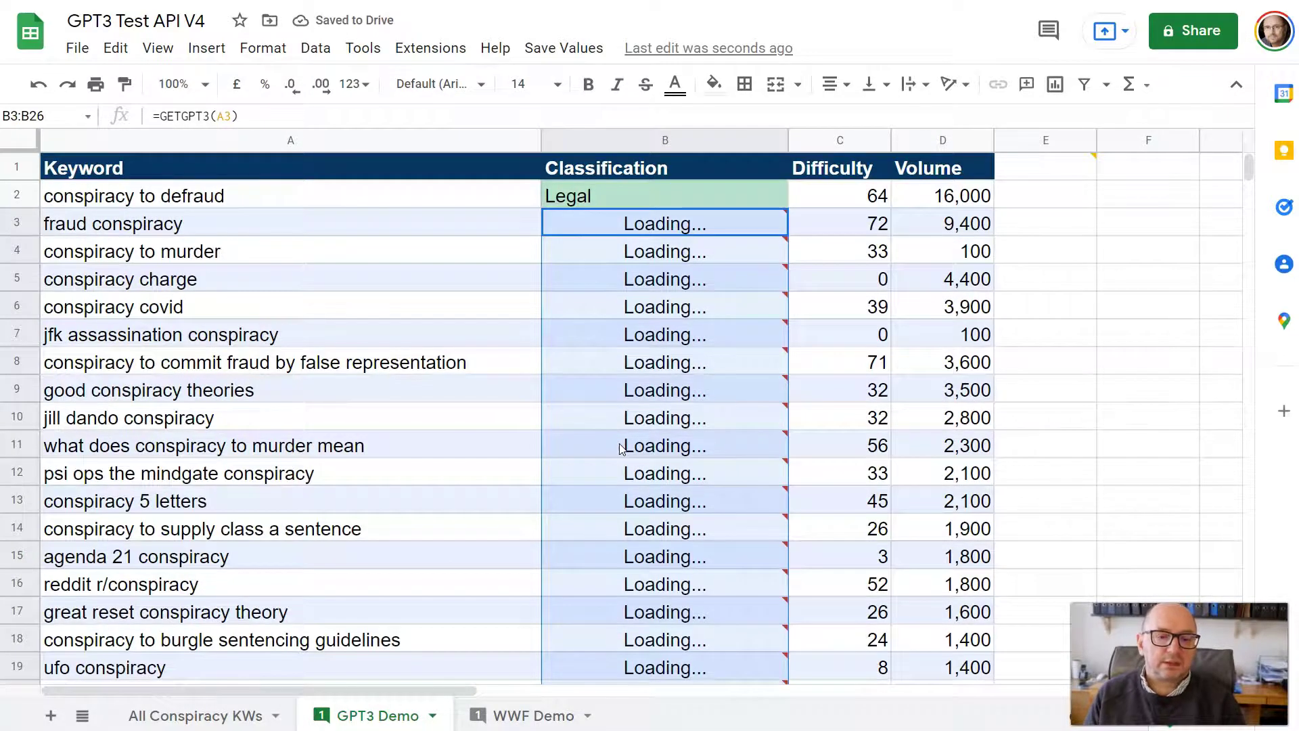
key(ctrl+Up)
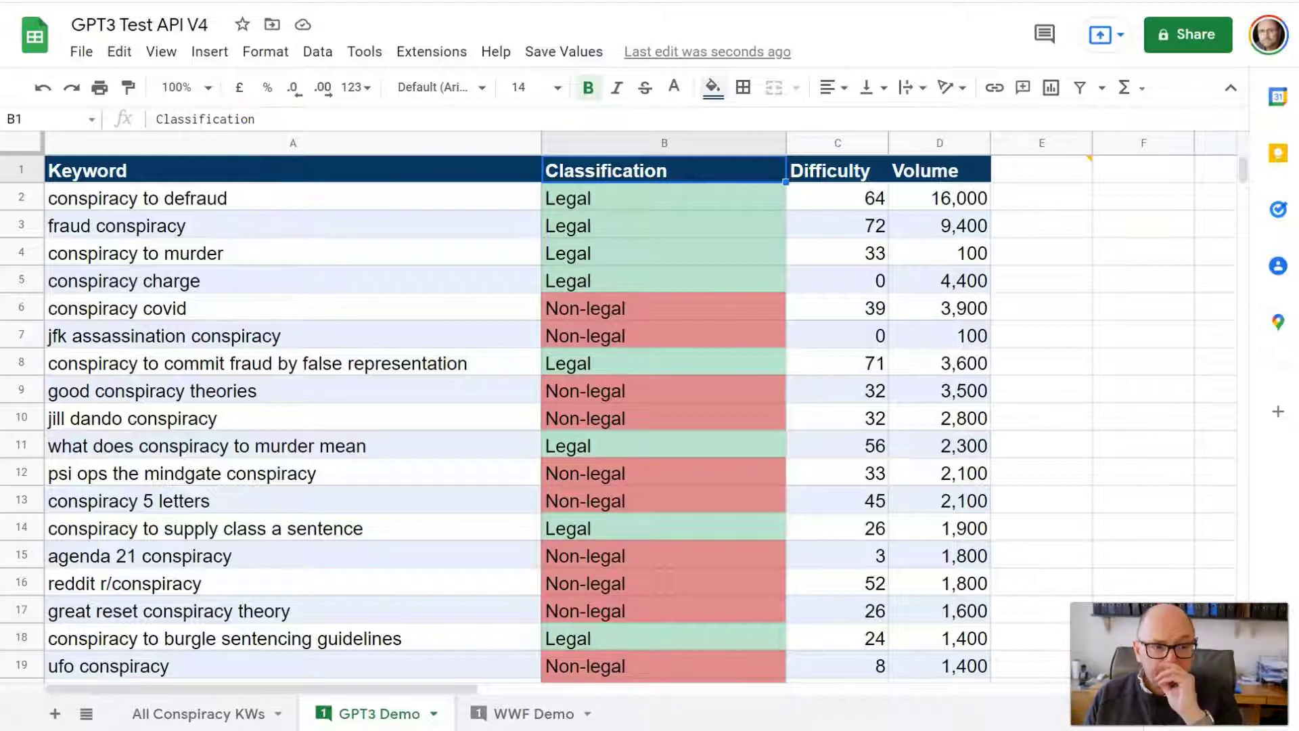
key(ctrl+Tab)
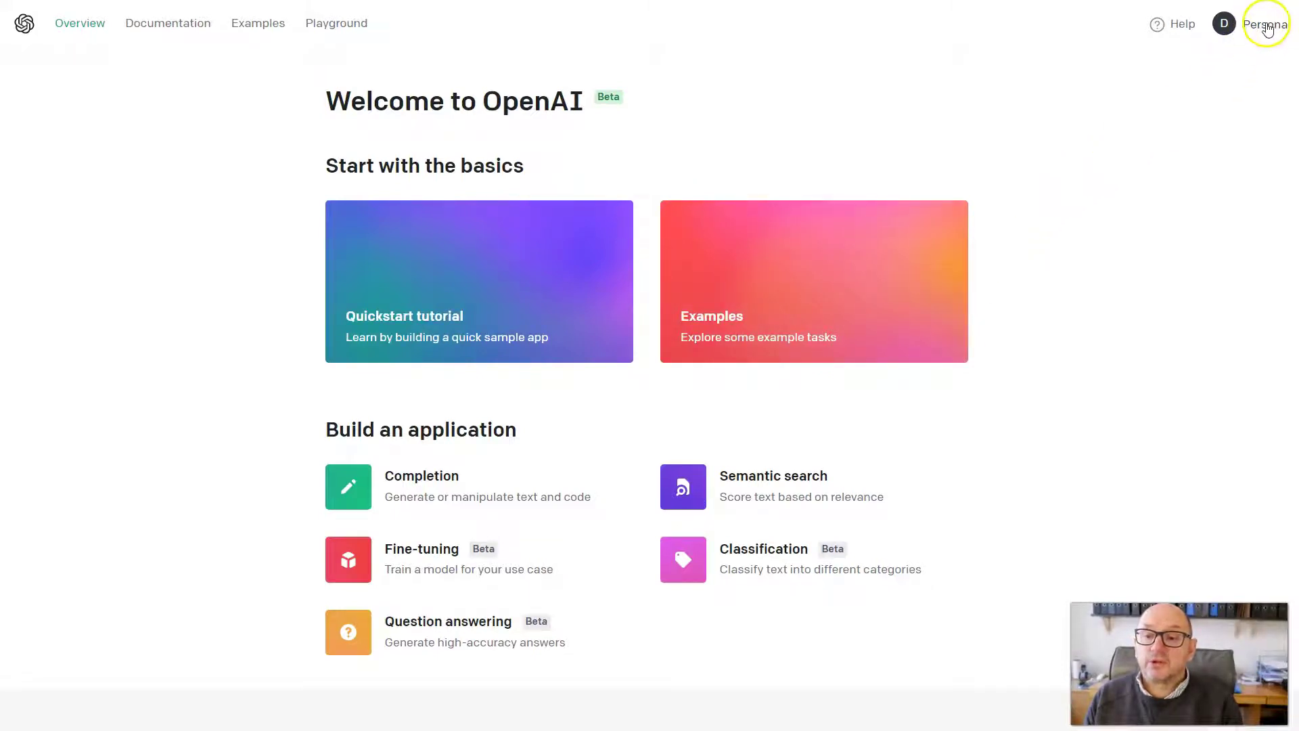
Step: Copy the secret API key from OpenAI's API keys page under the account menu
click(1267, 28)
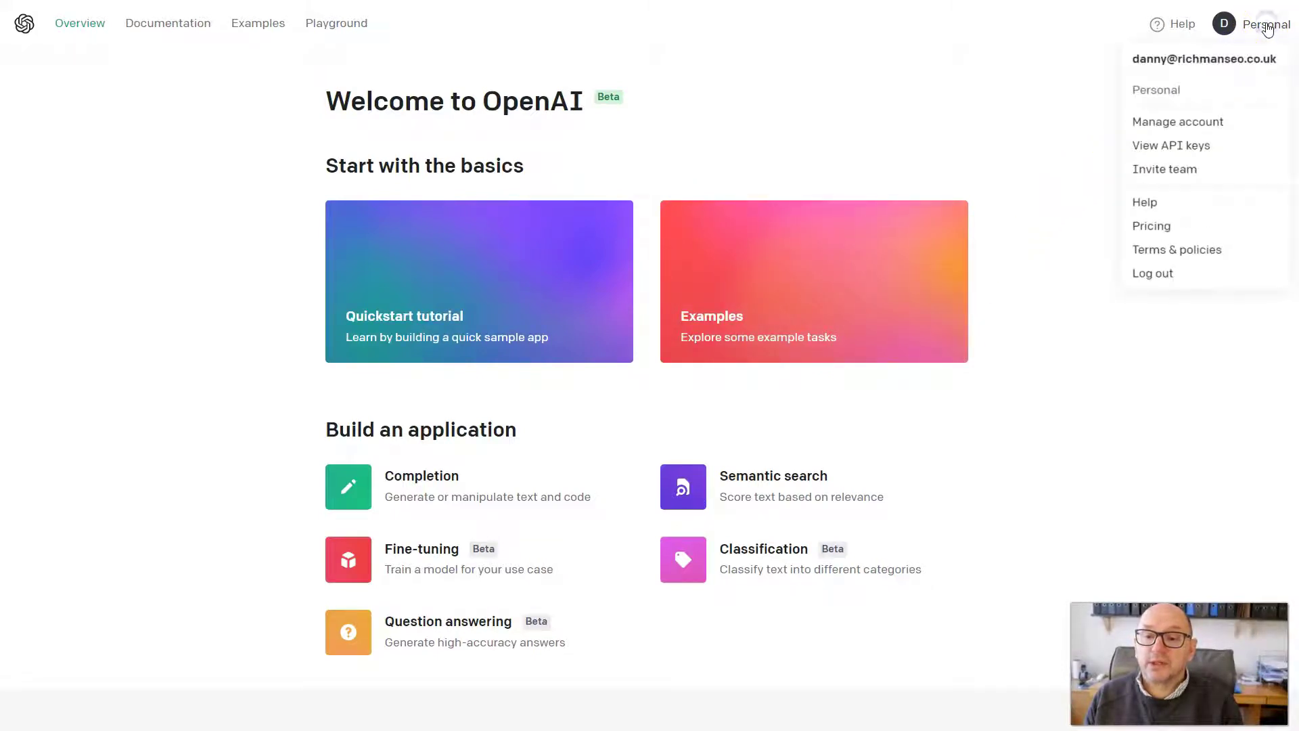
click(1190, 146)
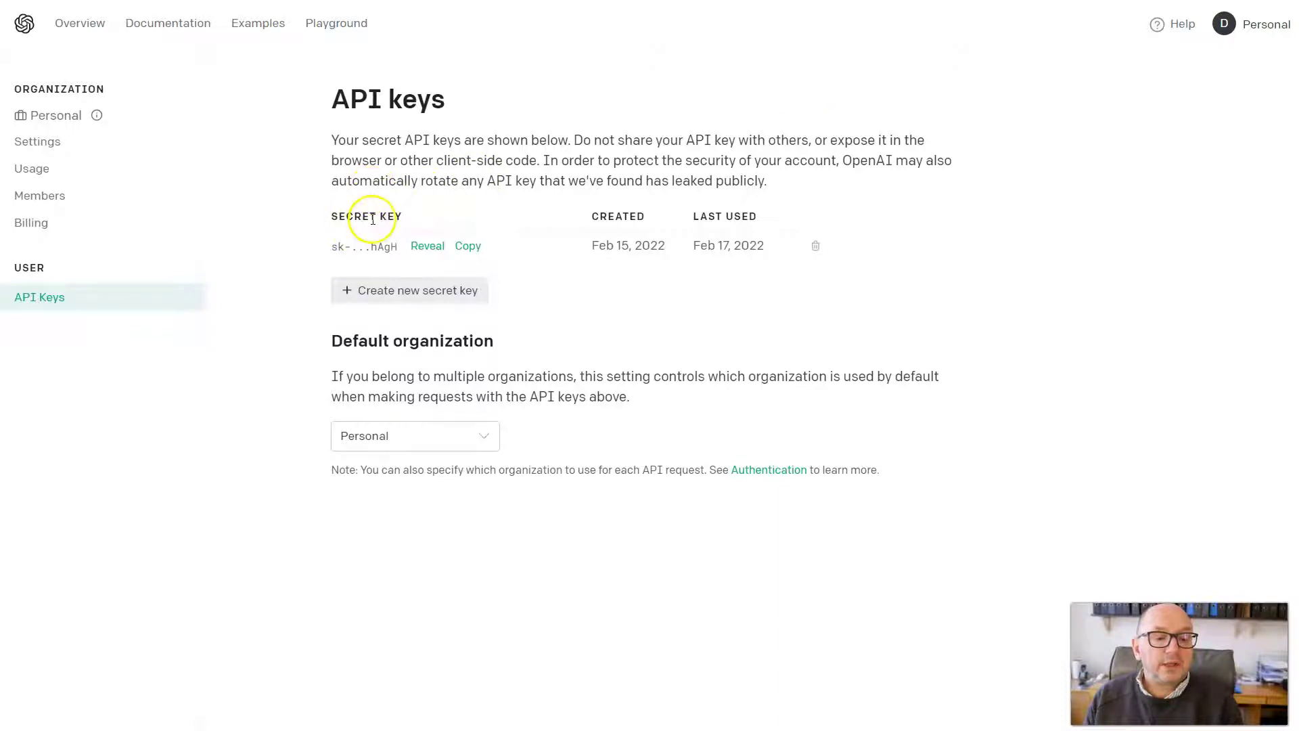
click(470, 247)
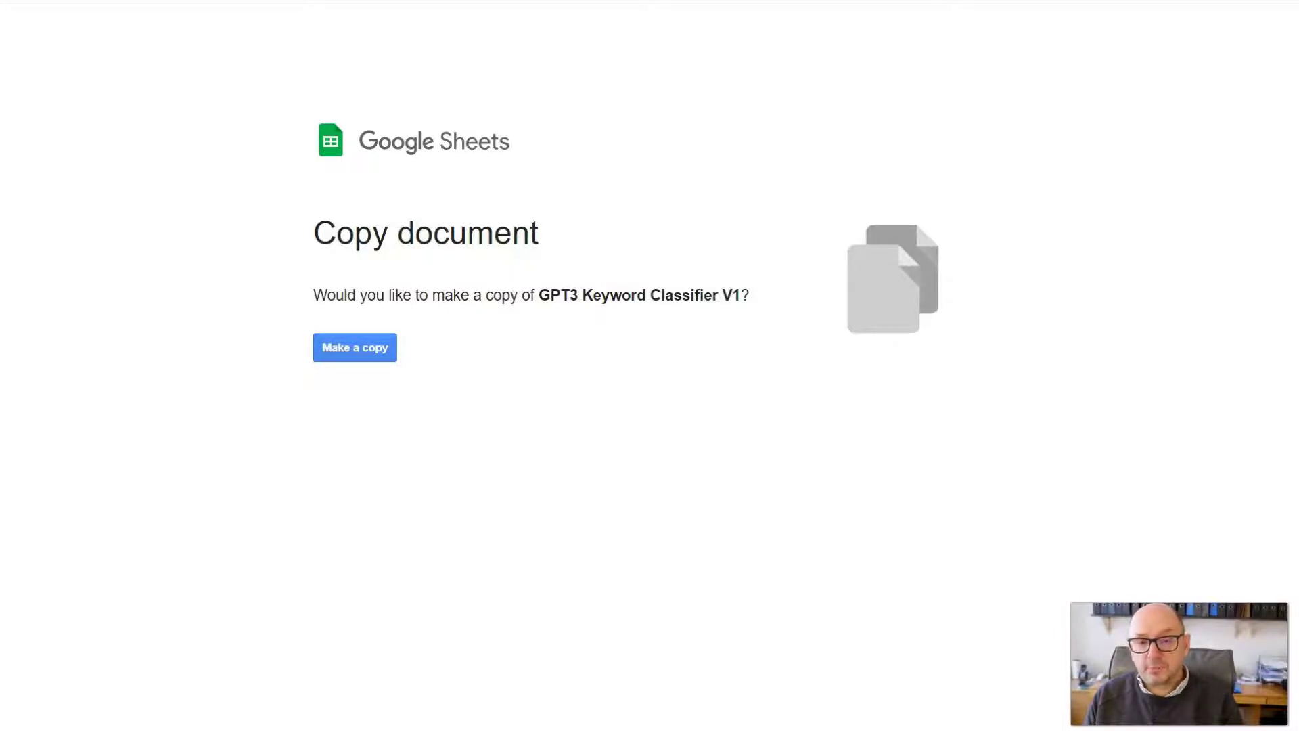
Step: Make and open a copy of GPT3 Keyword Classifier V1, check Keywords, then return to Settings
click(360, 344)
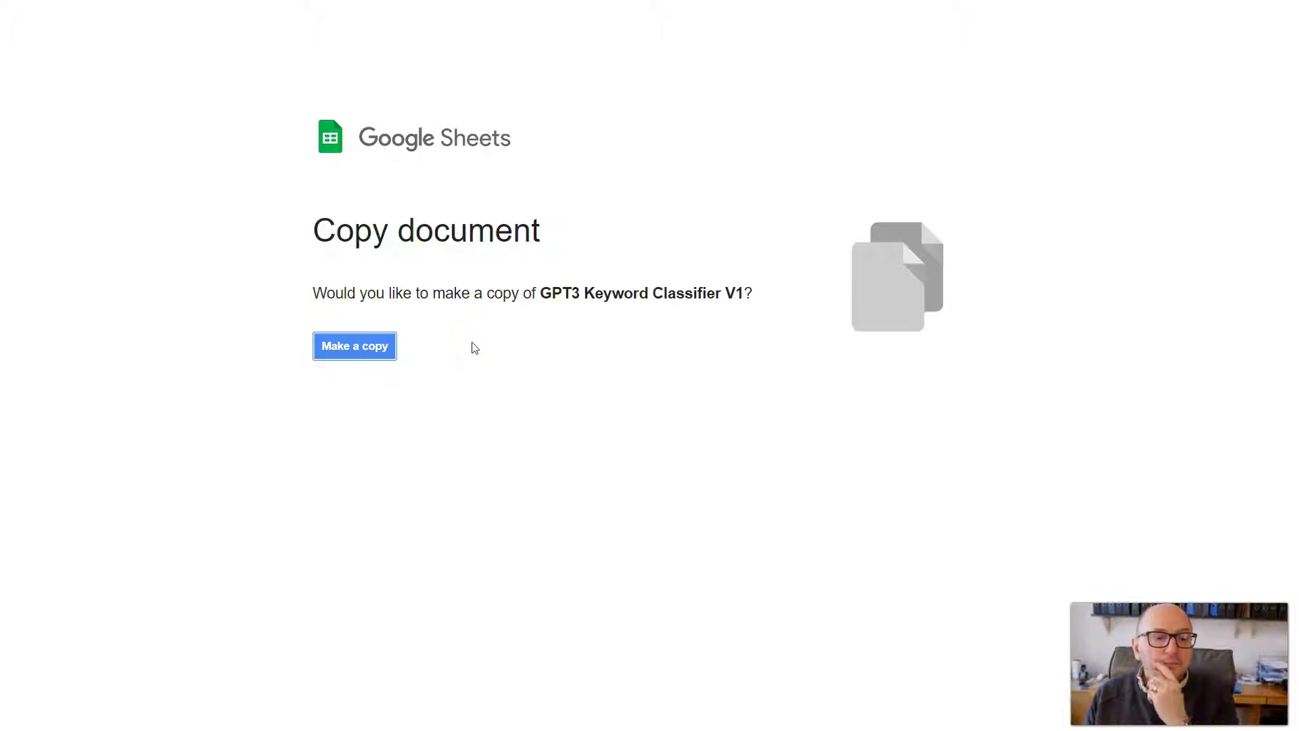
click(467, 348)
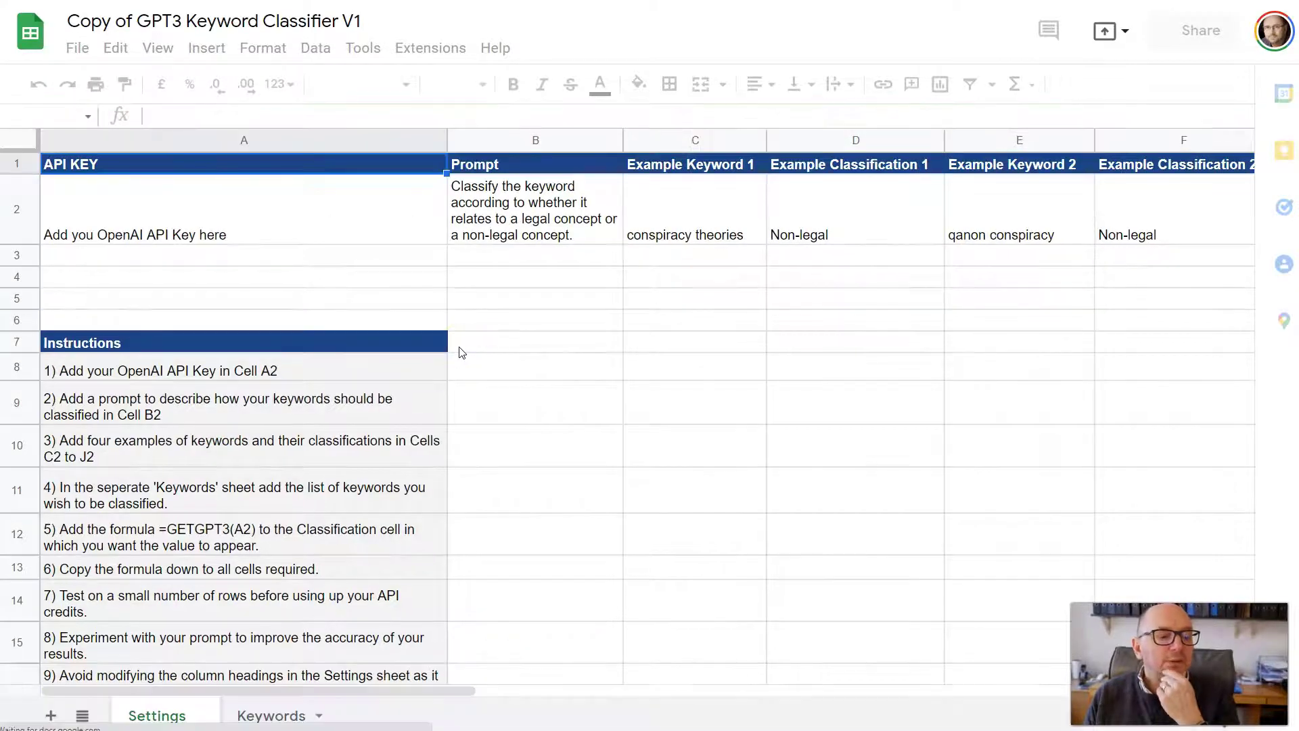
click(203, 363)
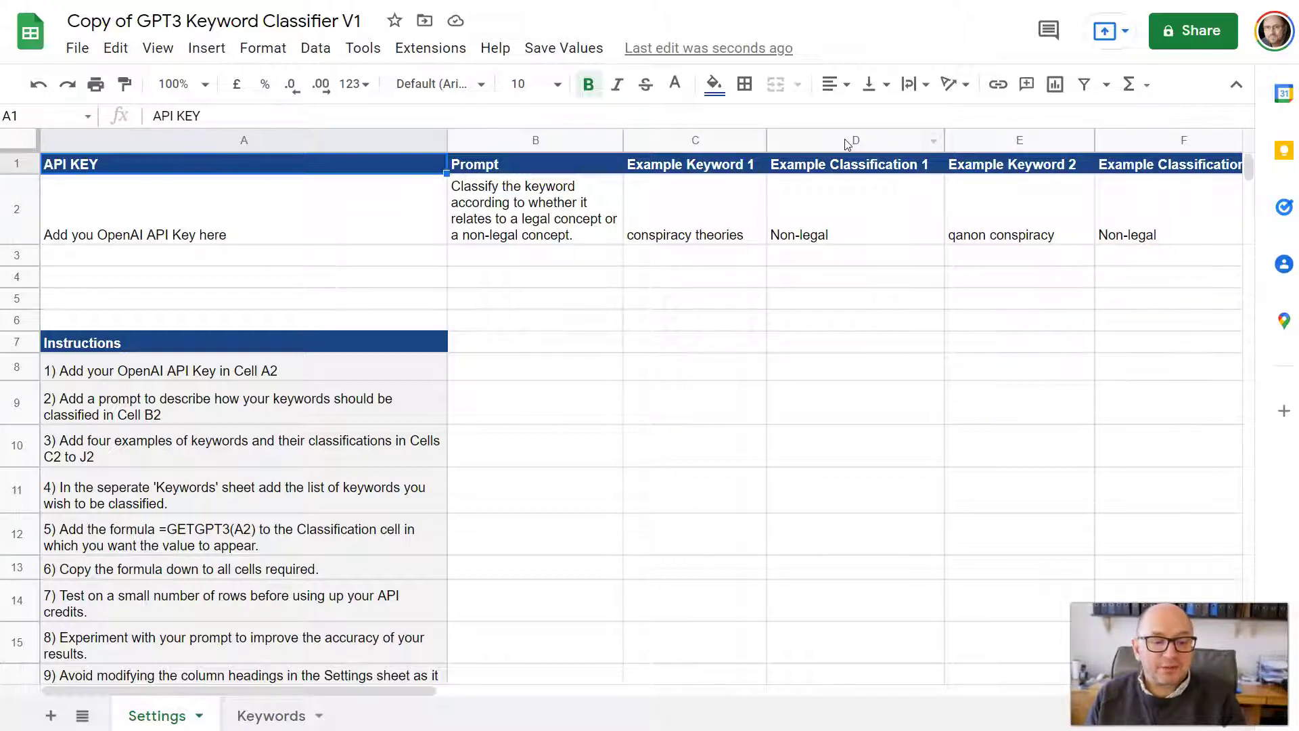
click(267, 719)
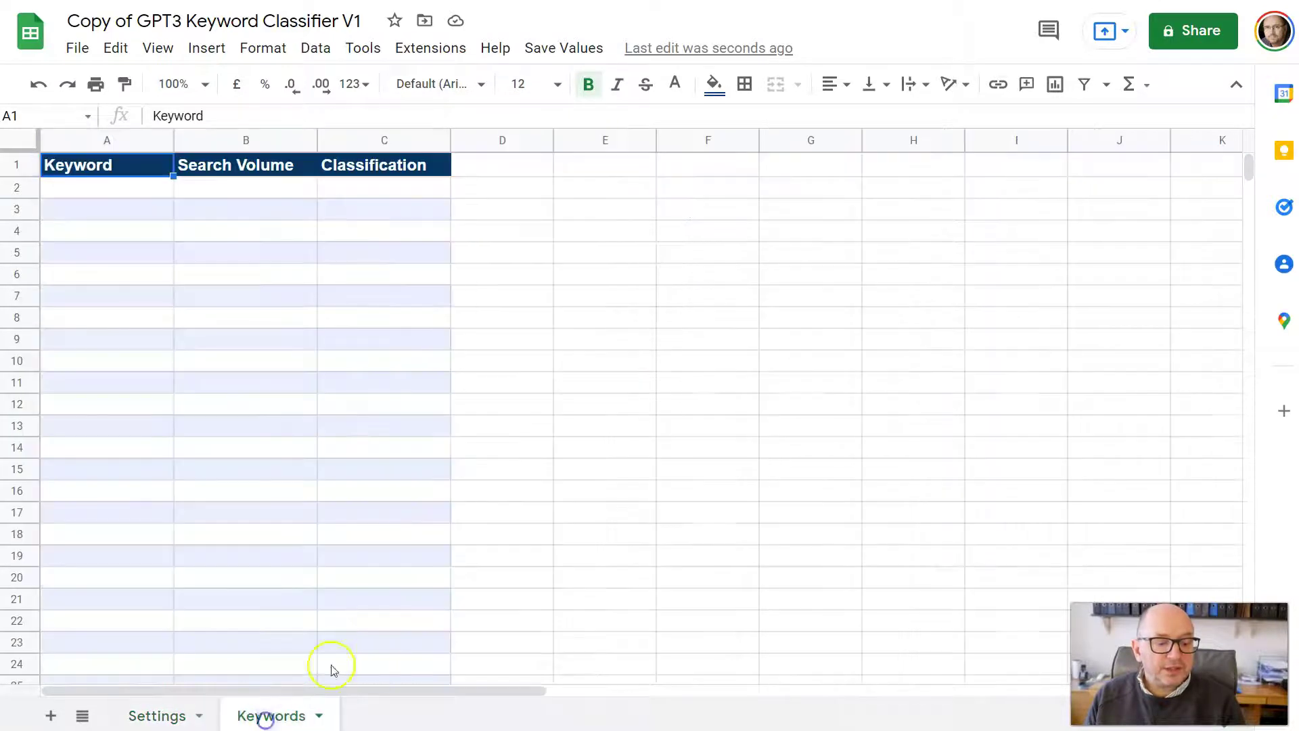
click(159, 717)
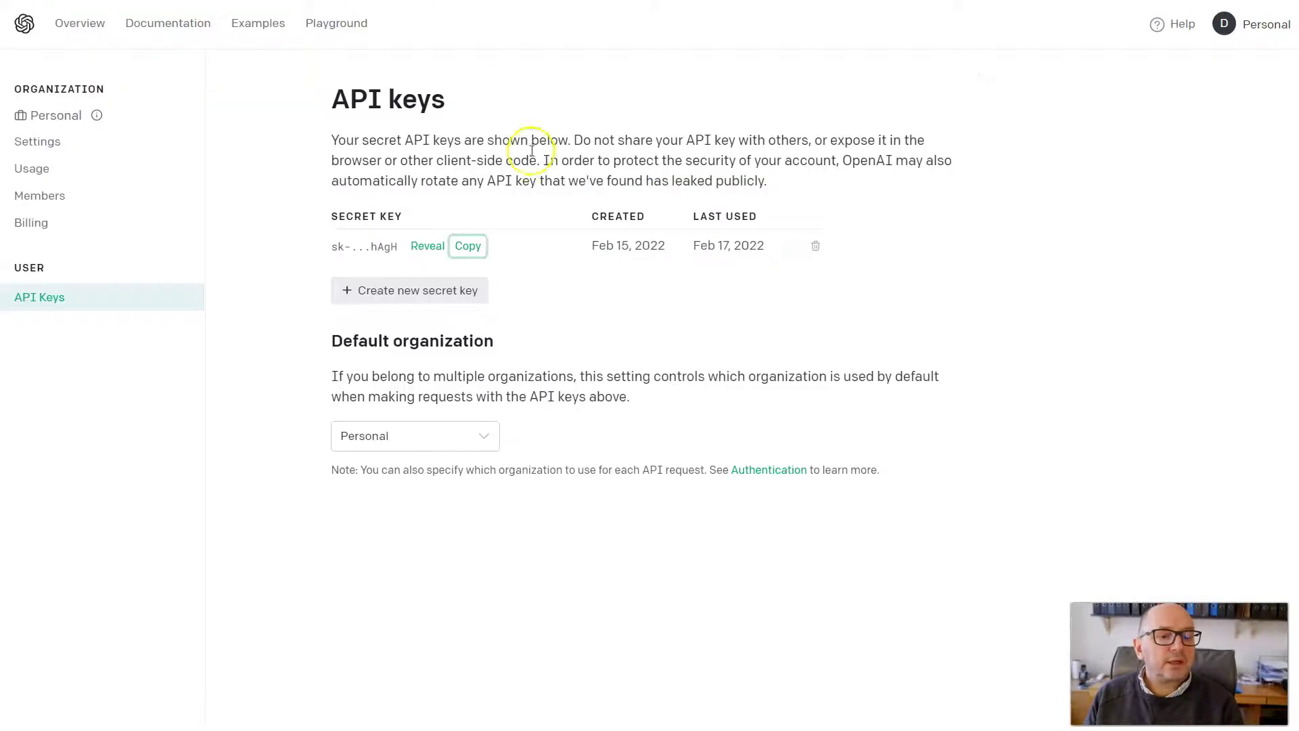
Step: Paste the copied OpenAI secret key into Settings cell A2 and view the B2 prompt
click(472, 247)
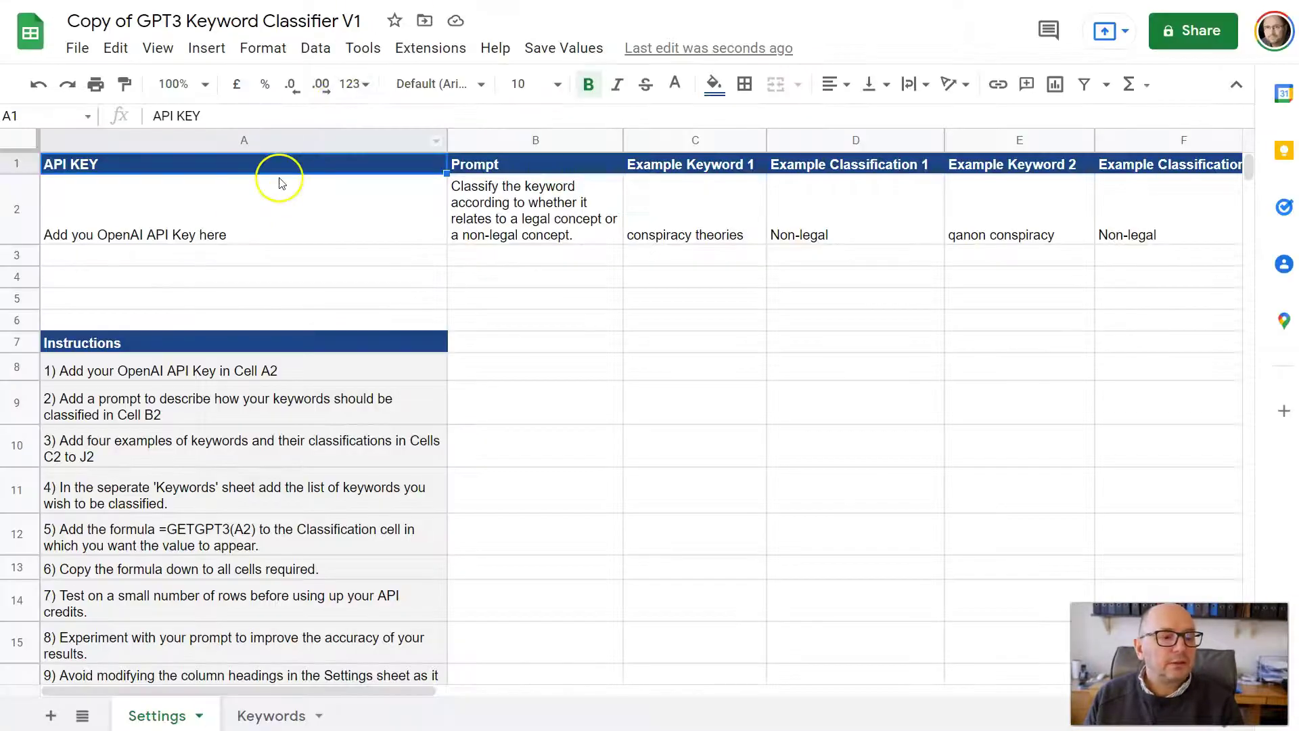
click(241, 215)
key(ctrl+v)
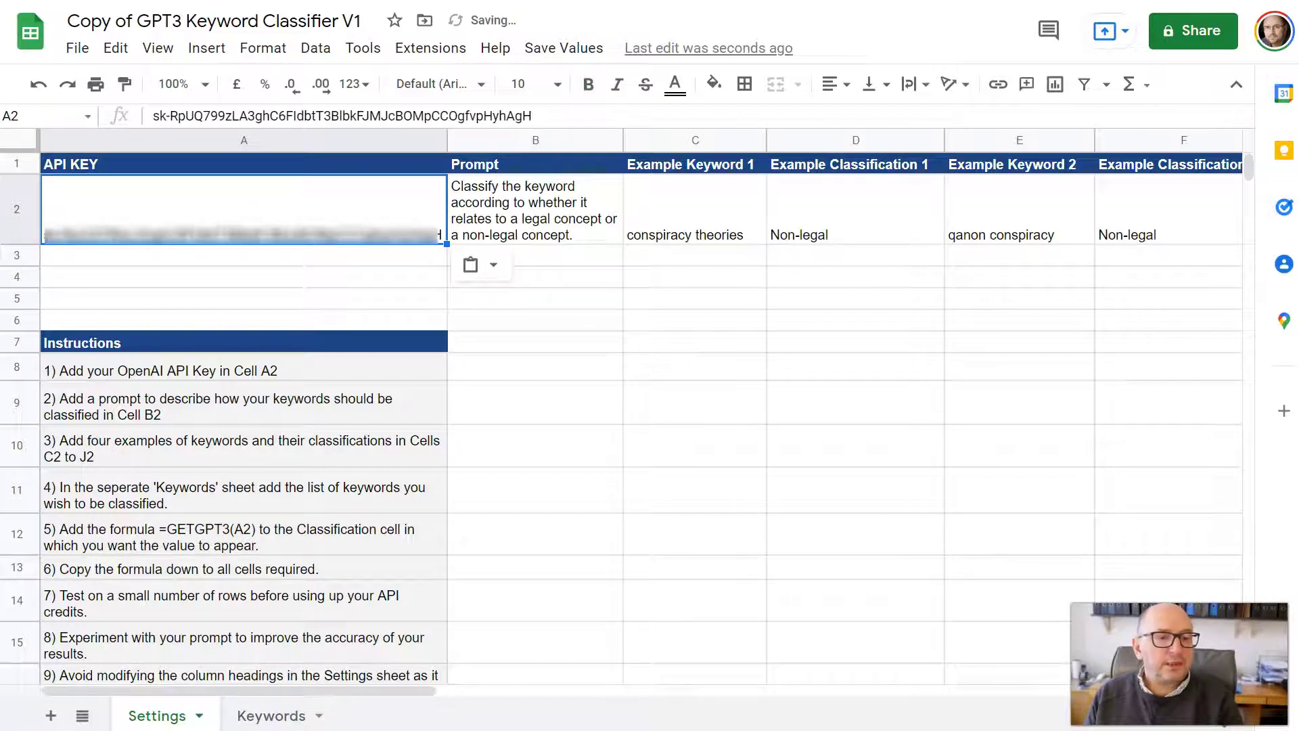
click(522, 211)
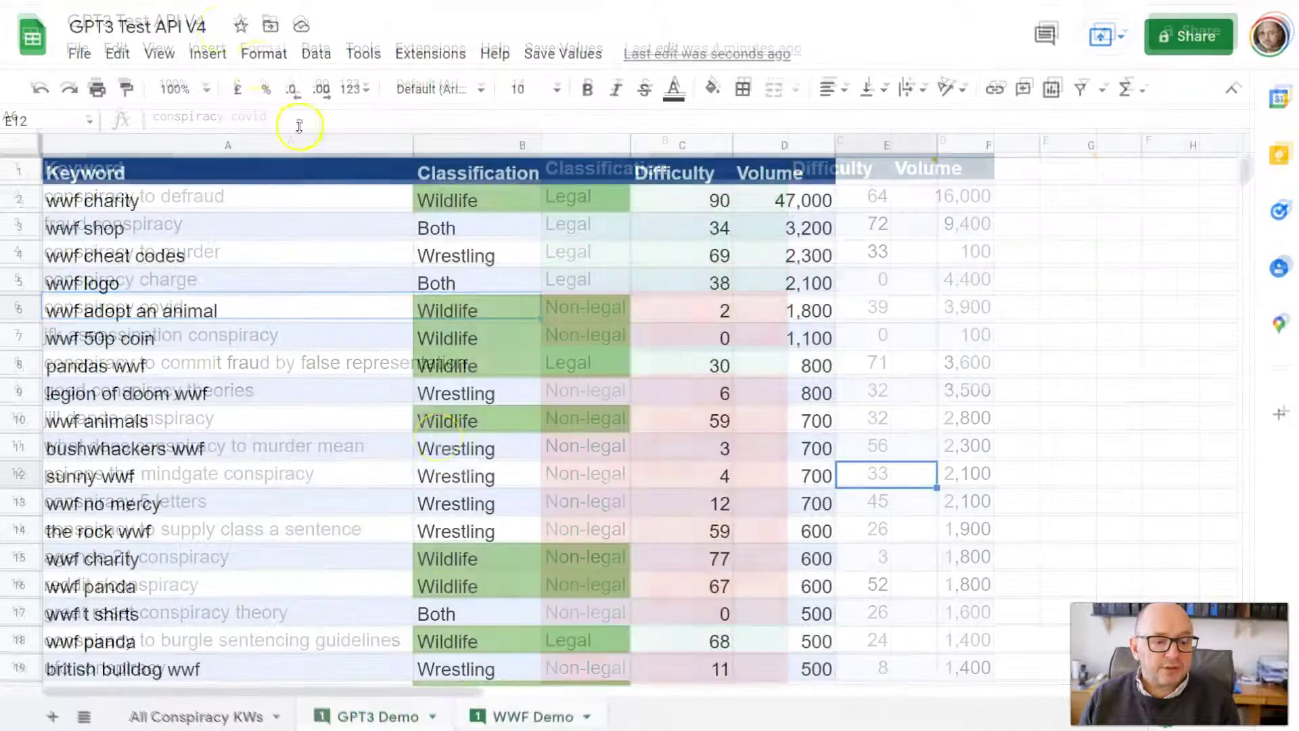
click(486, 720)
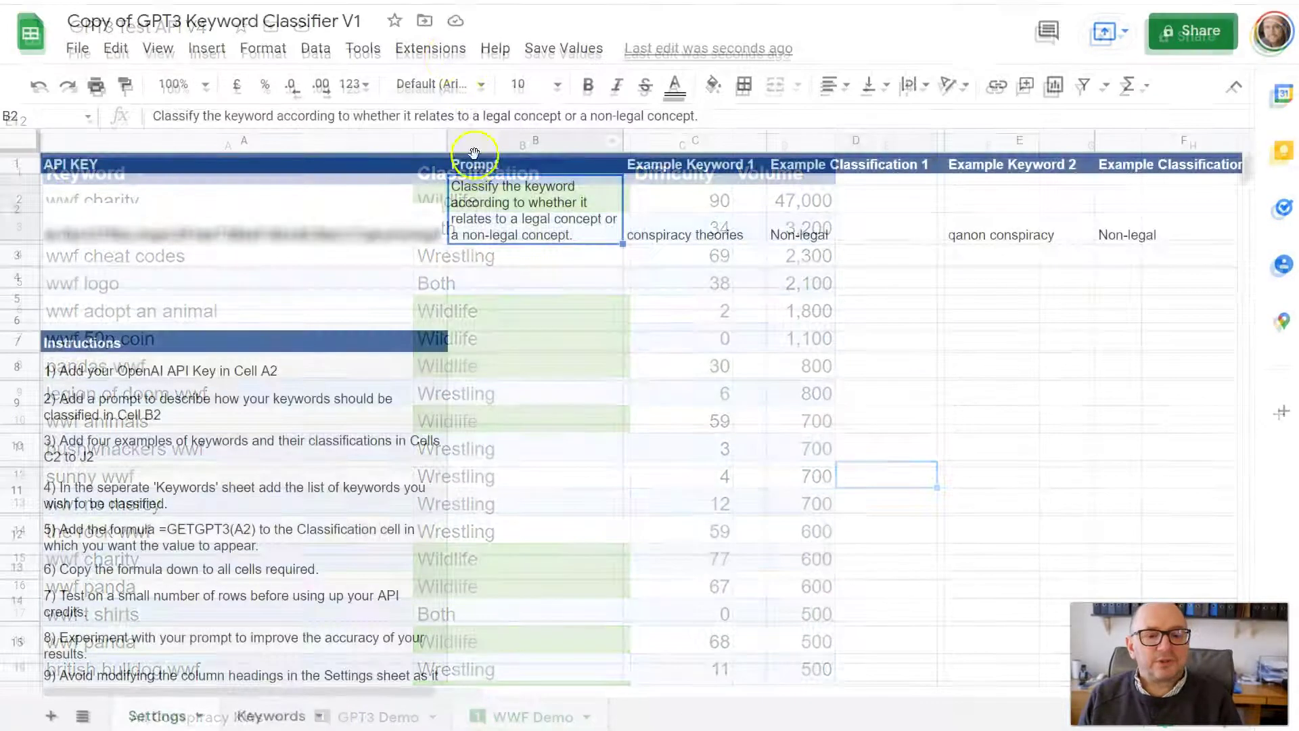
click(477, 184)
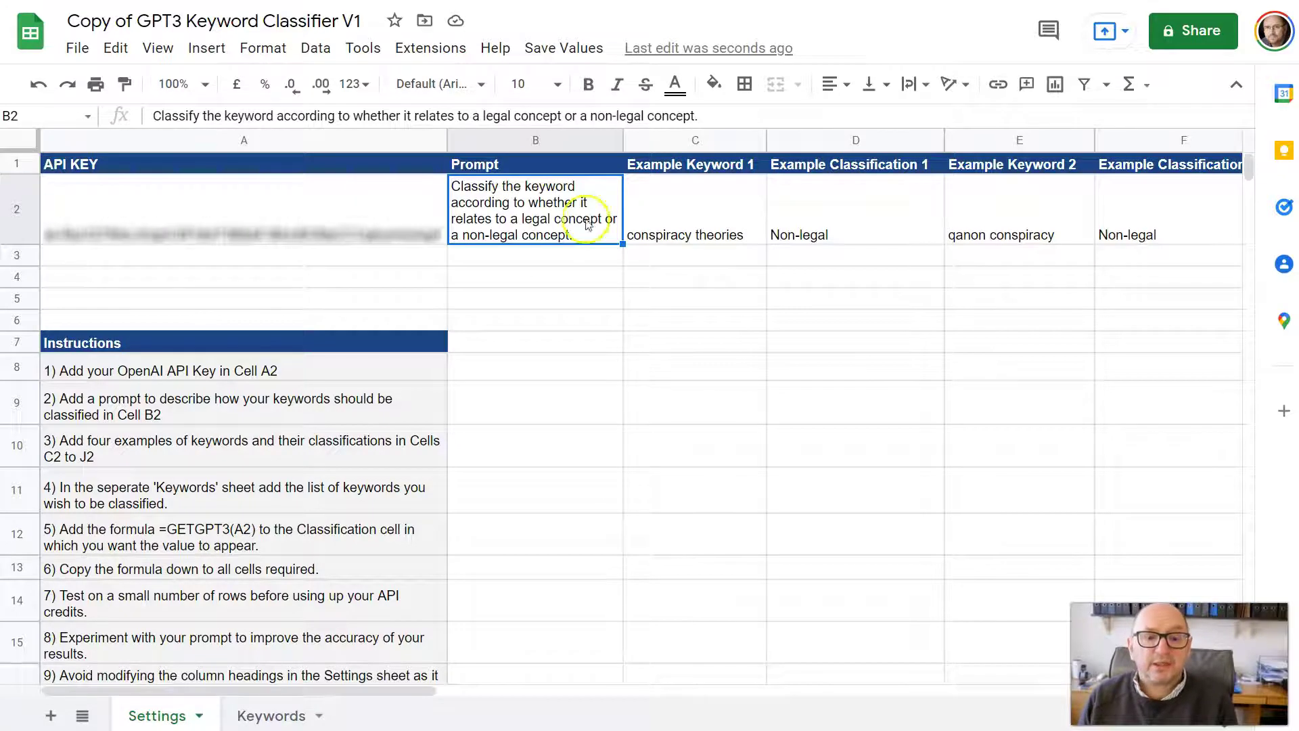
click(709, 211)
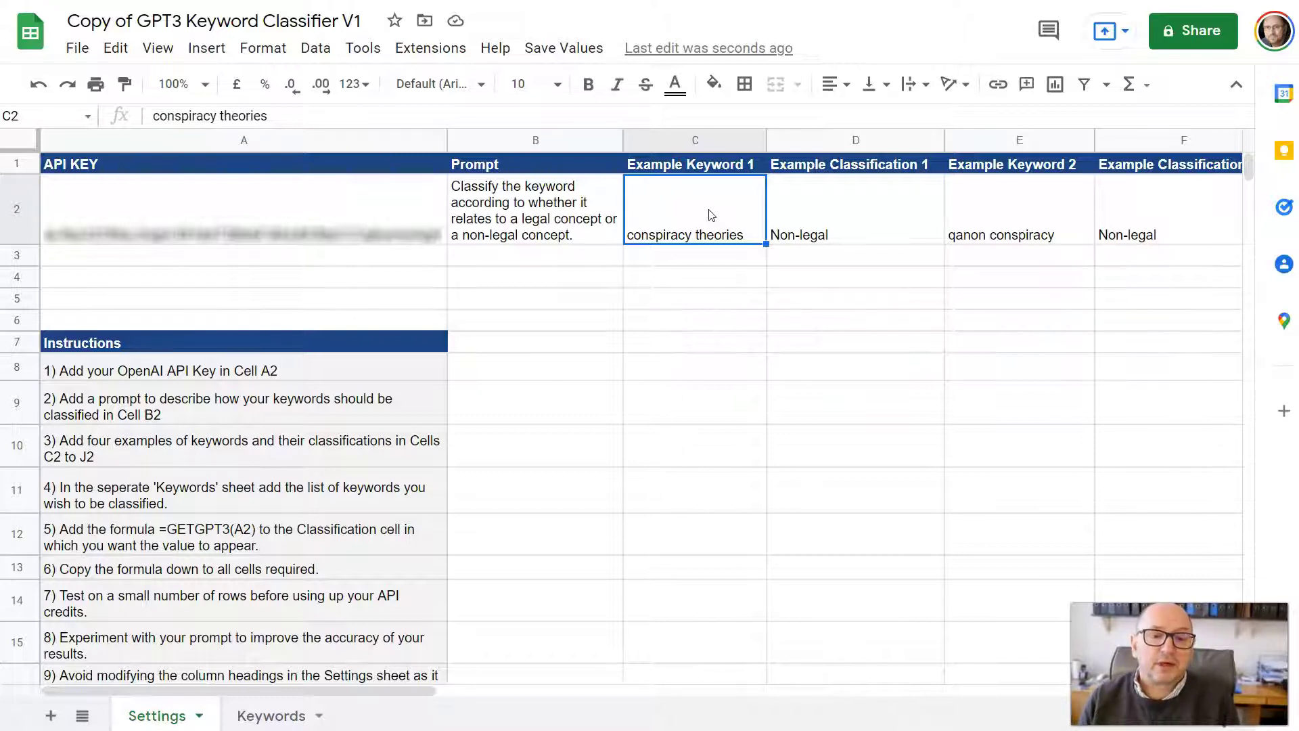
key(Right)
key(Right)
key(Right)
key(Right)
key(Right)
key(Right)
key(Right)
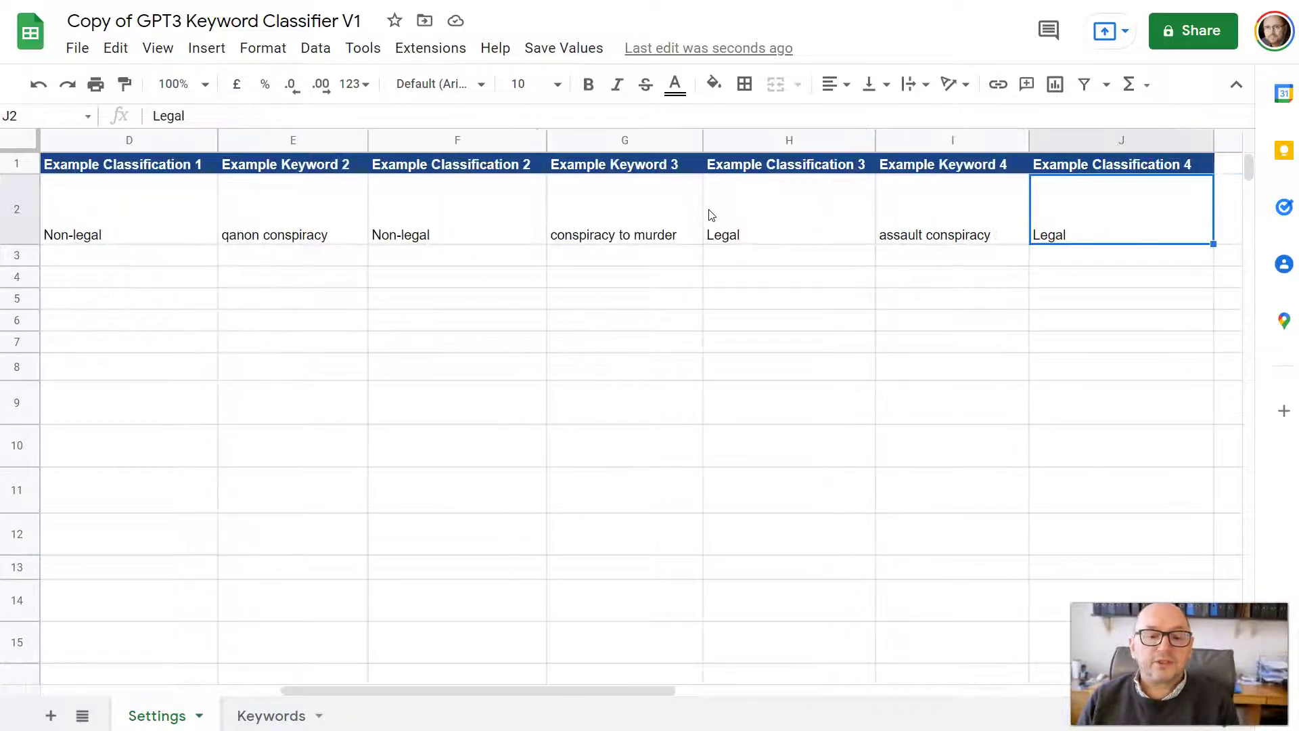
key(Left)
key(Left)
key(Left)
key(Left)
key(Left)
key(Left)
key(Left)
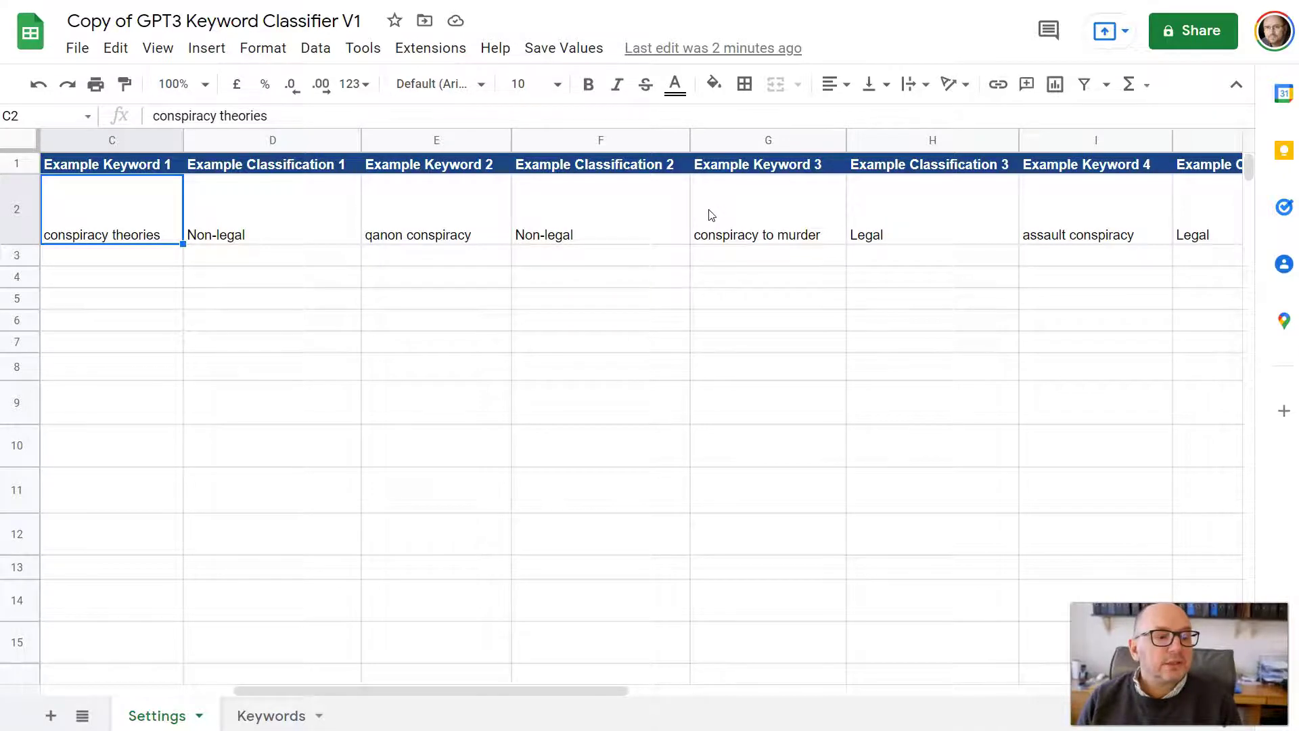
scroll(711, 215, left, 2)
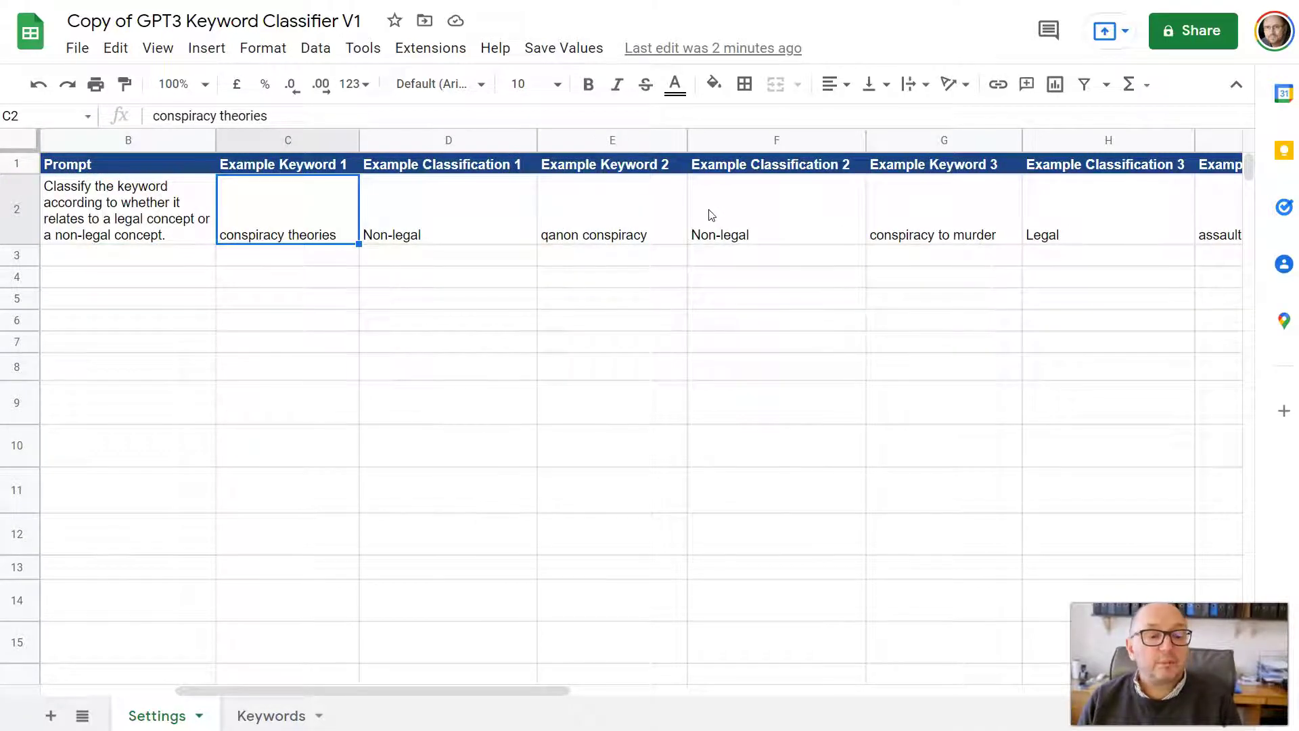
key(Right)
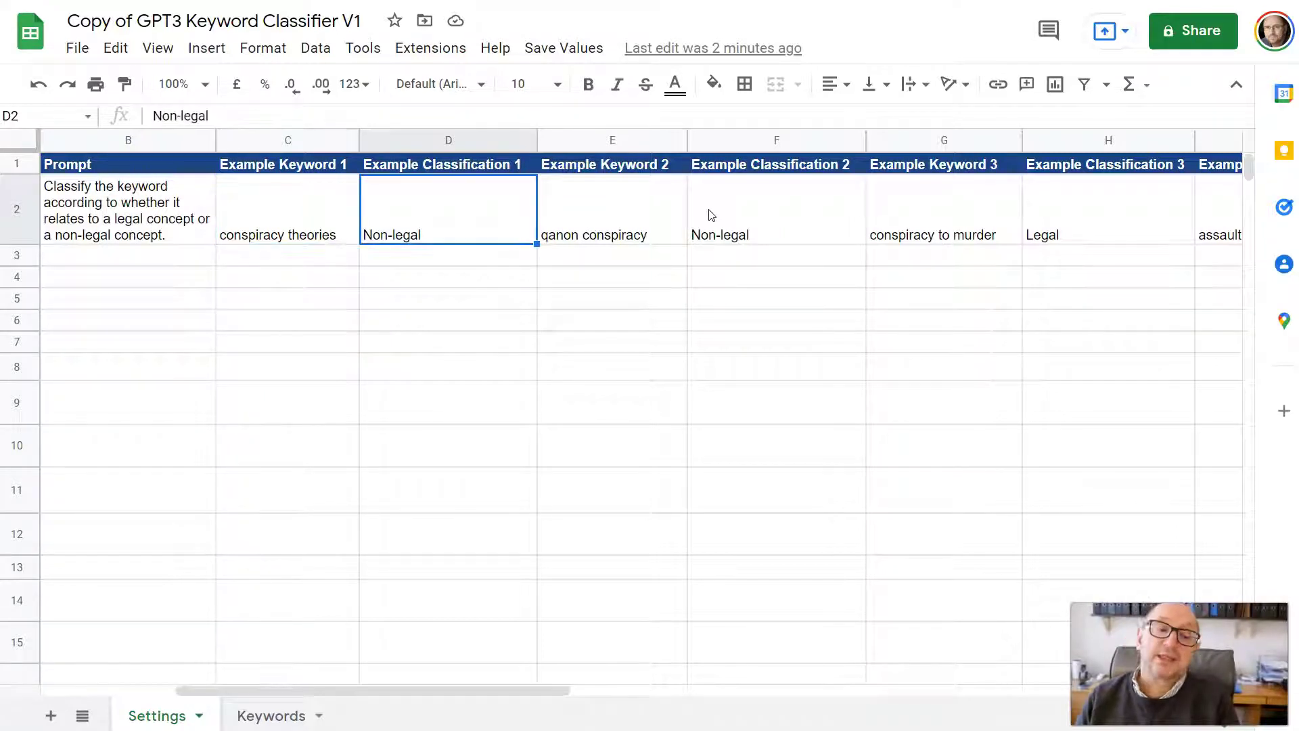
key(Right)
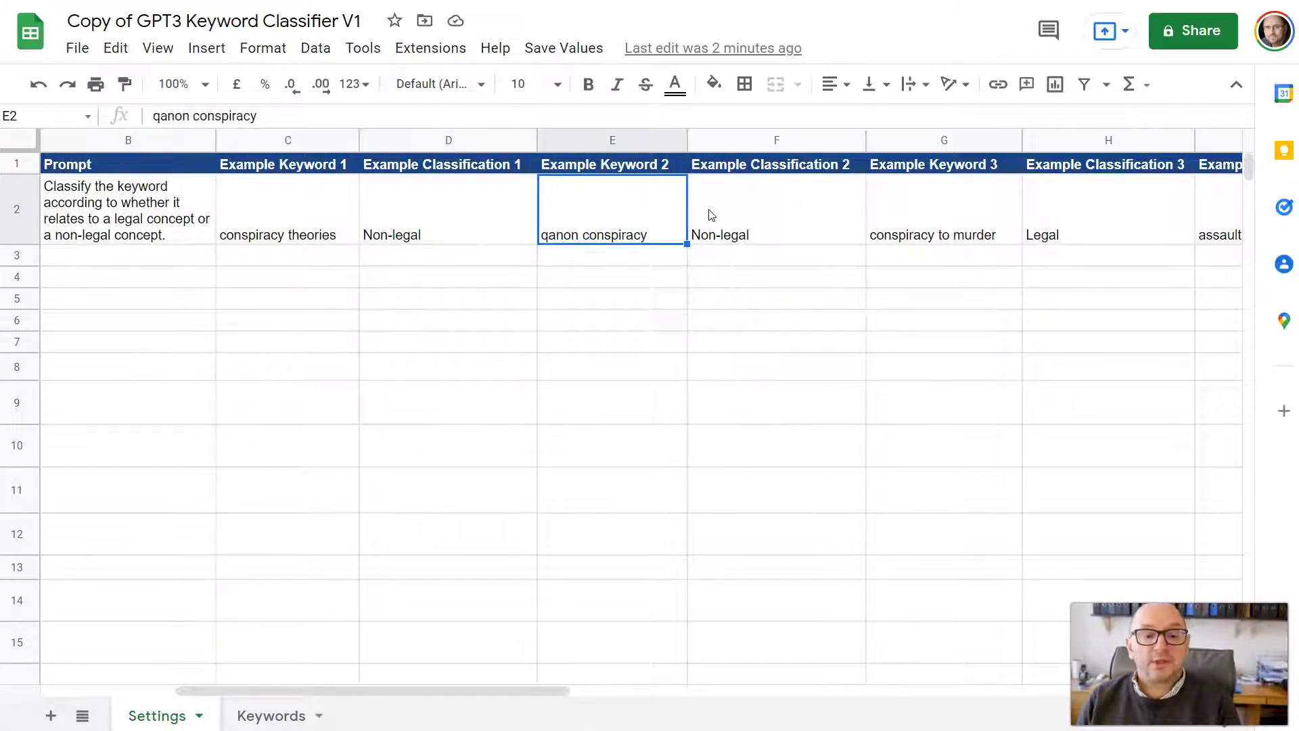
key(Right)
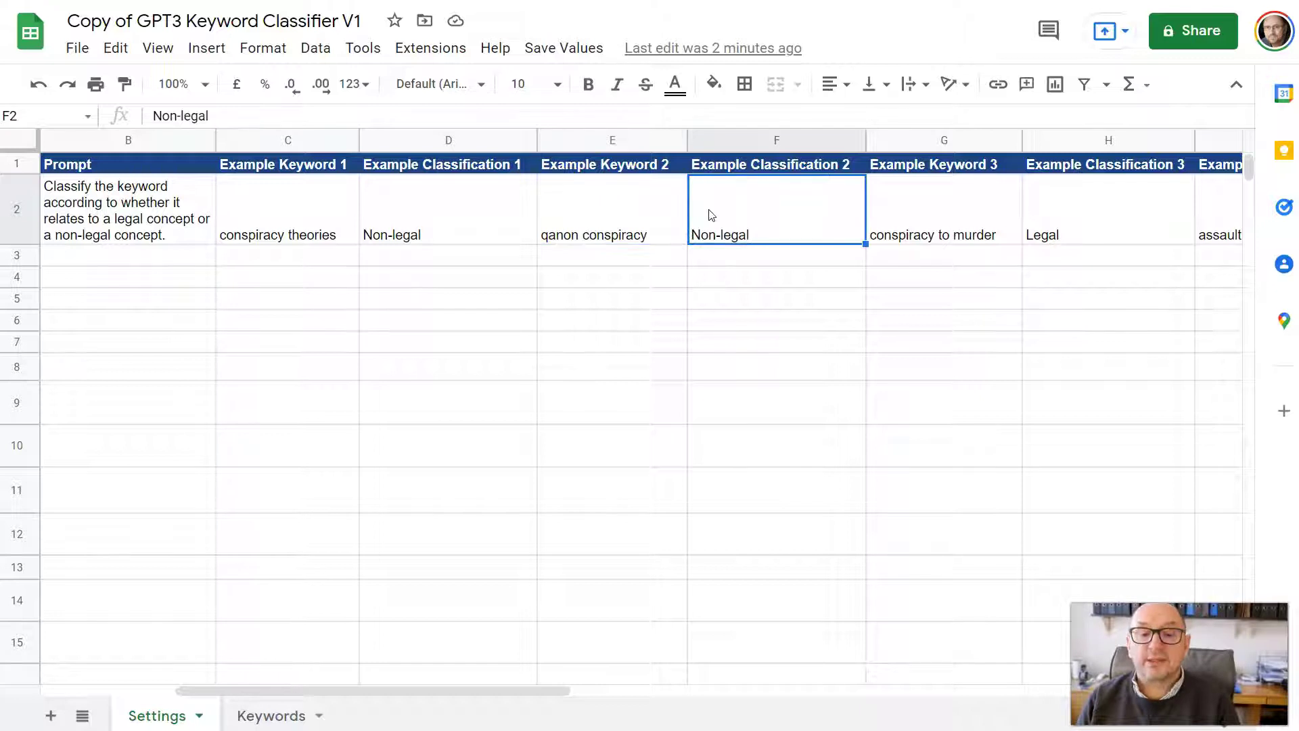
key(Right)
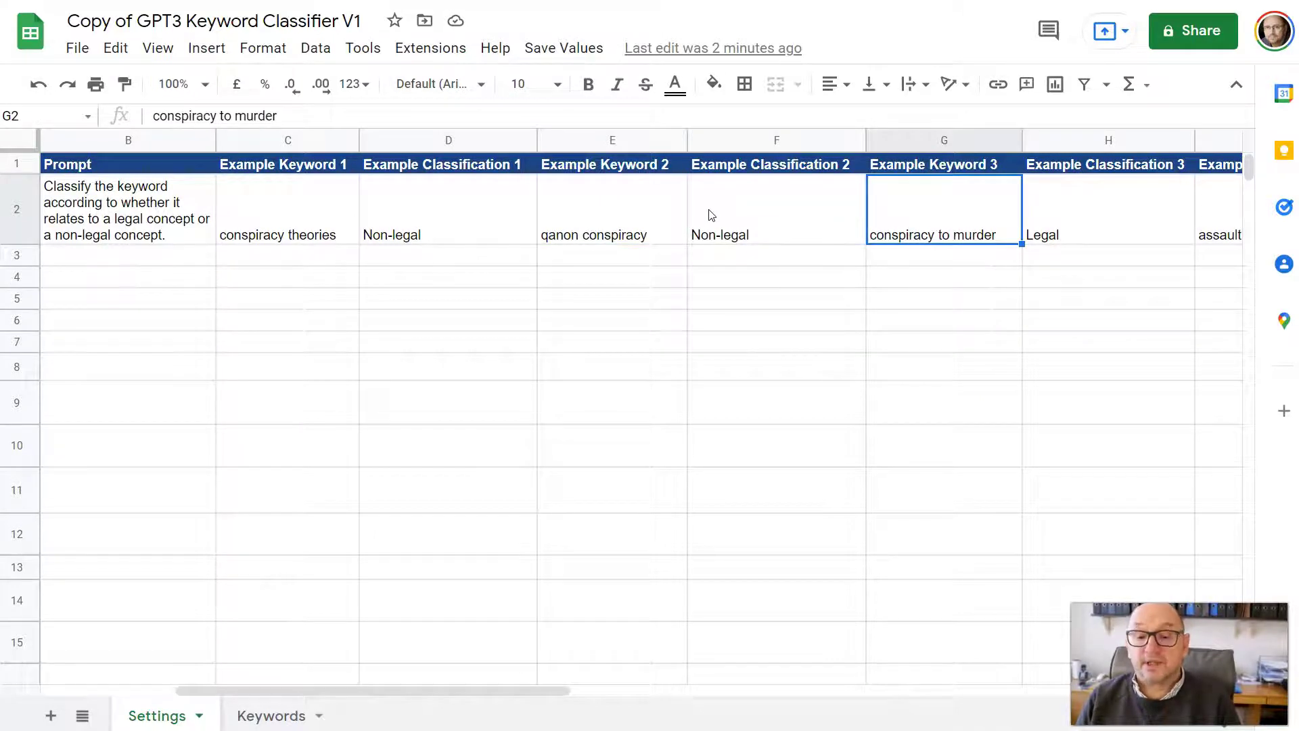
key(Right)
key(Right)
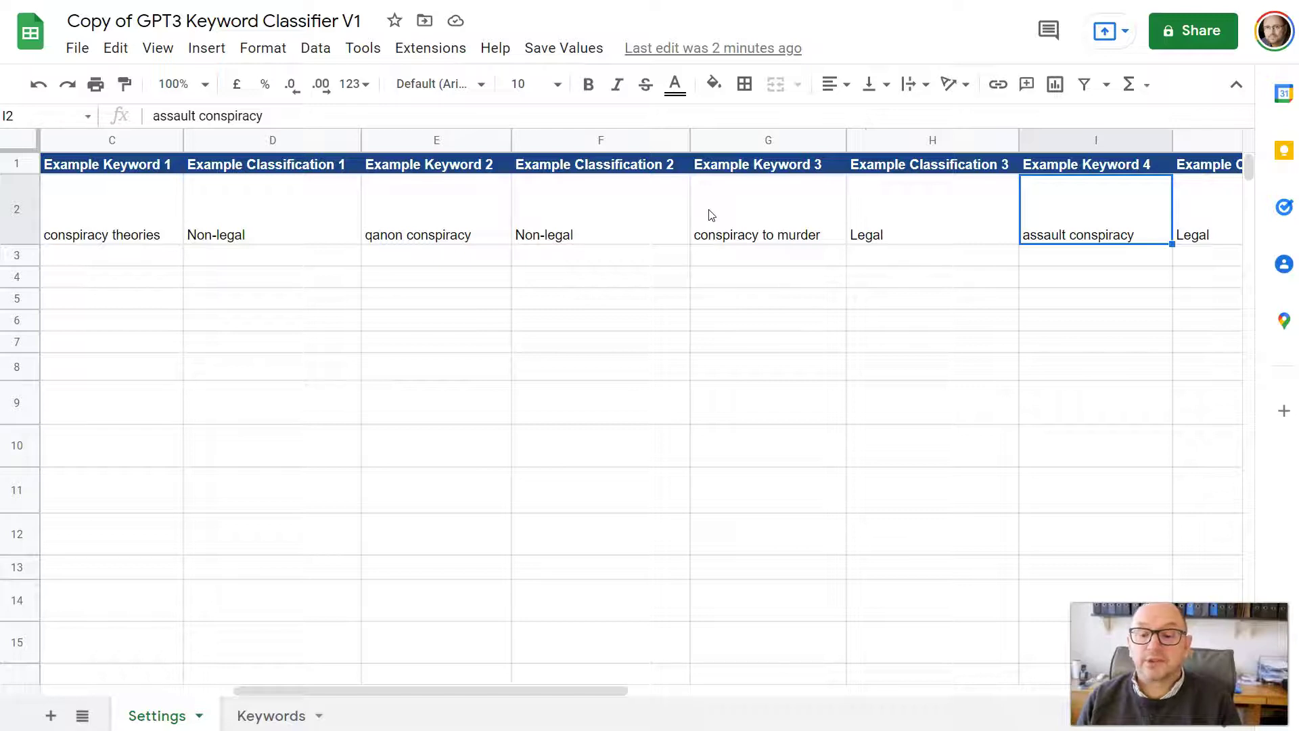
key(Right)
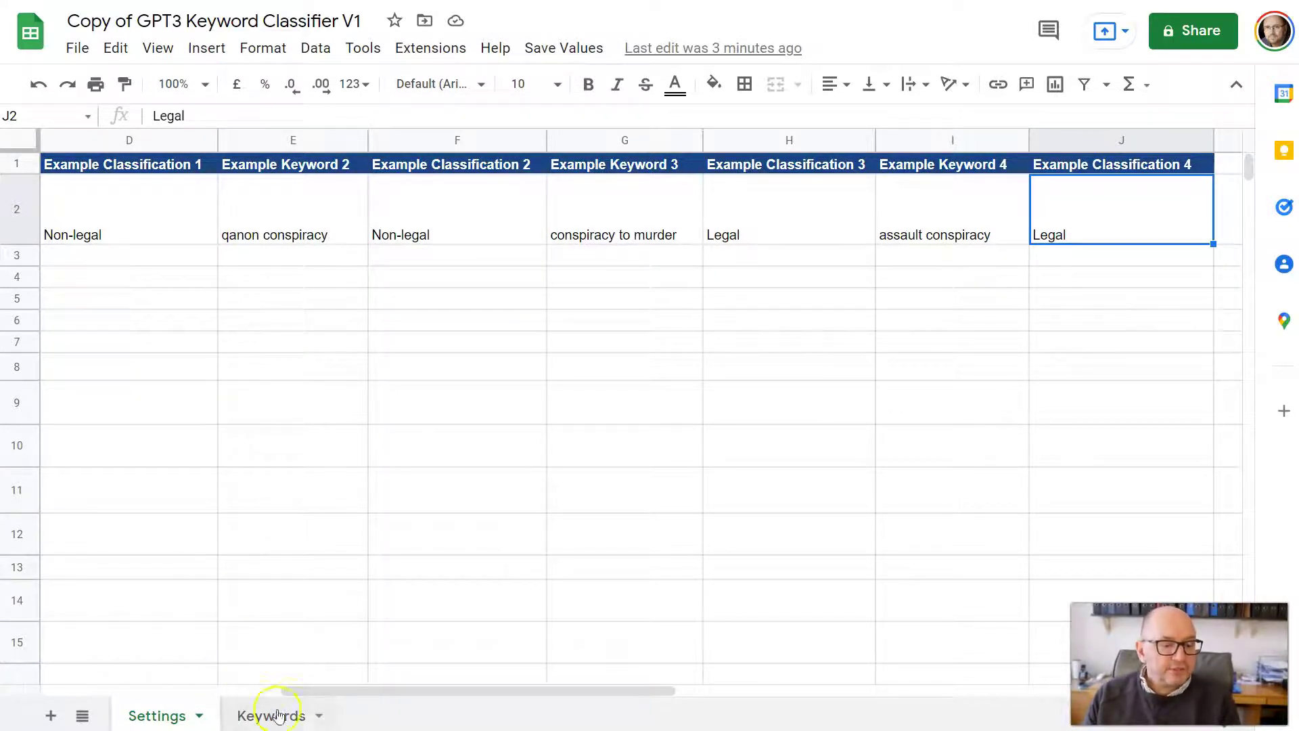
Step: Step through row 2's API key, prompt and example classifications, then go to the Keywords sheet
click(429, 222)
key(Left)
key(Left)
key(Left)
key(Left)
key(Left)
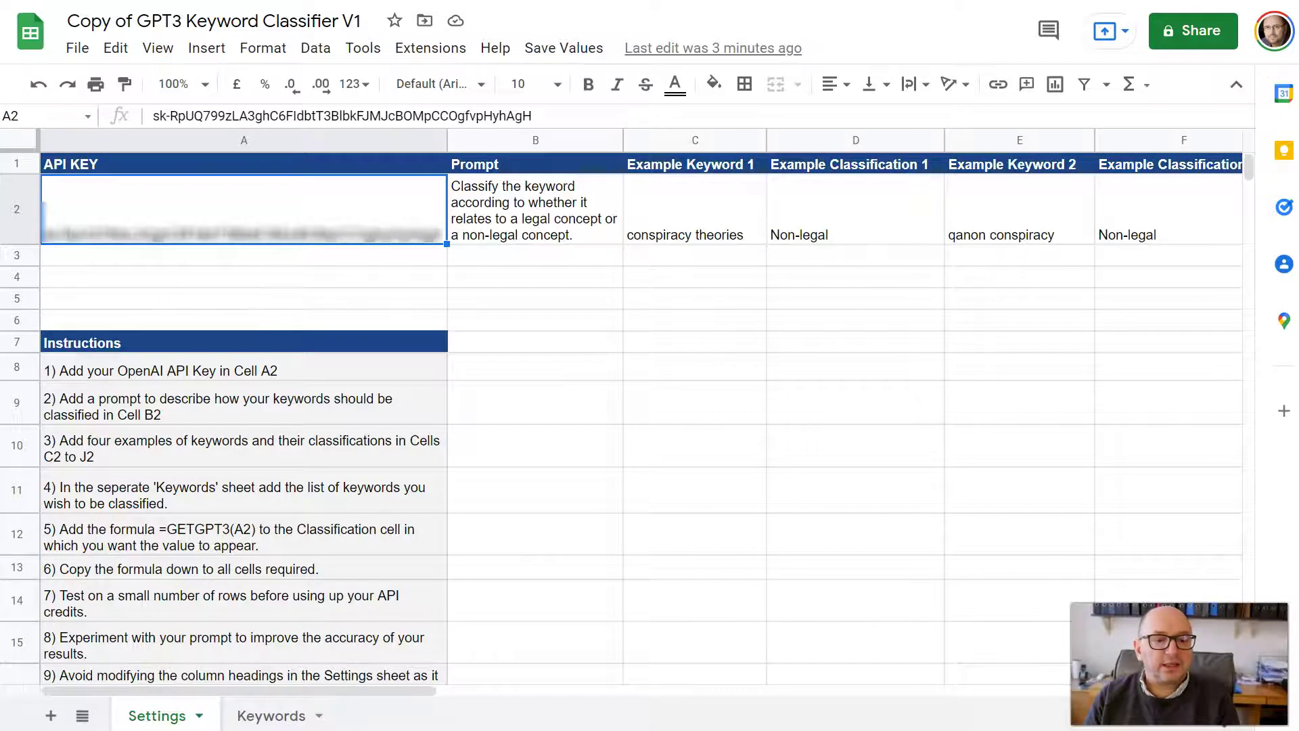
key(Right)
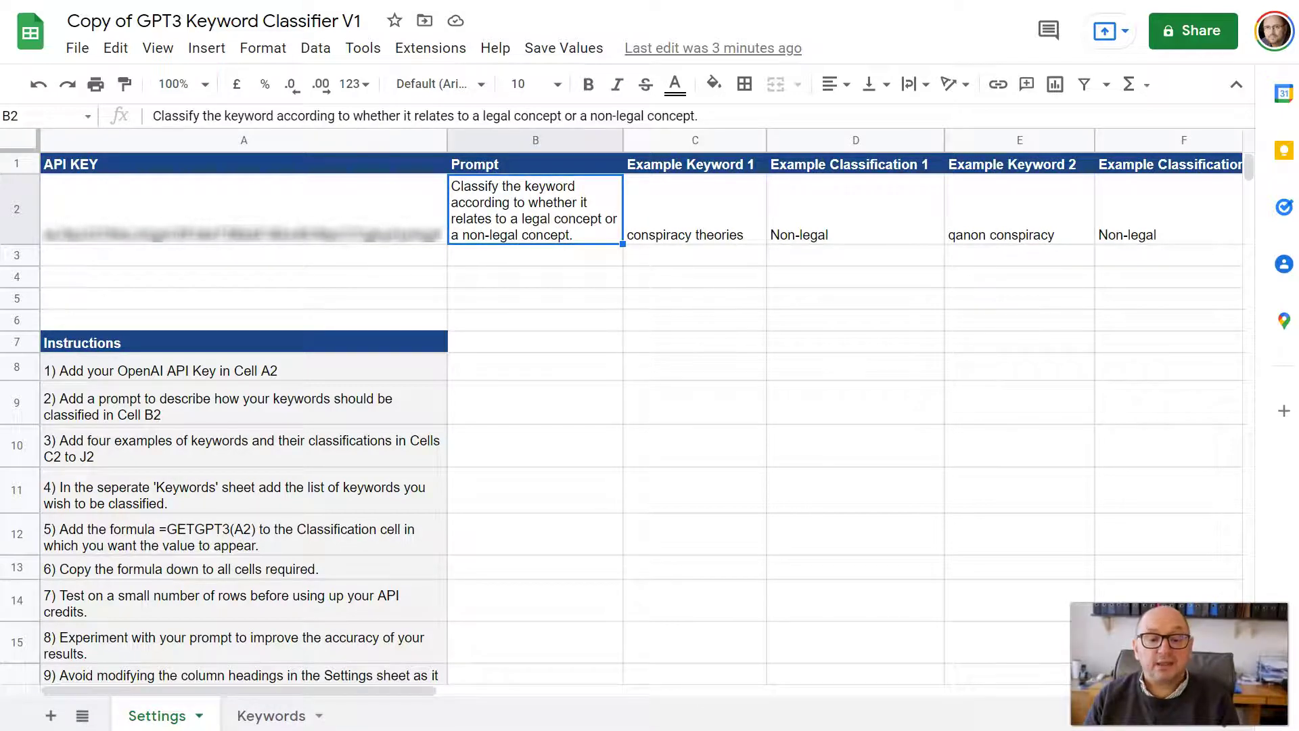
key(Right)
key(Right)
key(Right)
key(Right)
key(Right)
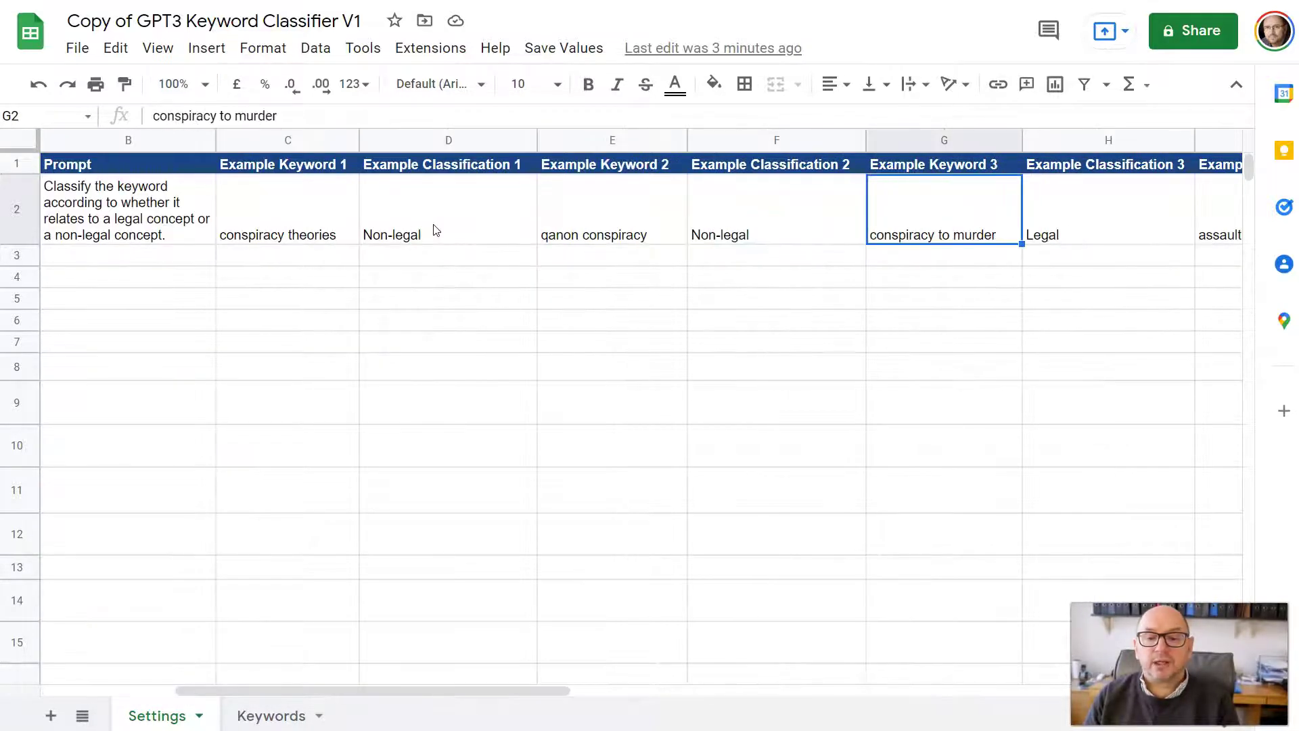
key(Right)
key(Right)
key(Right)
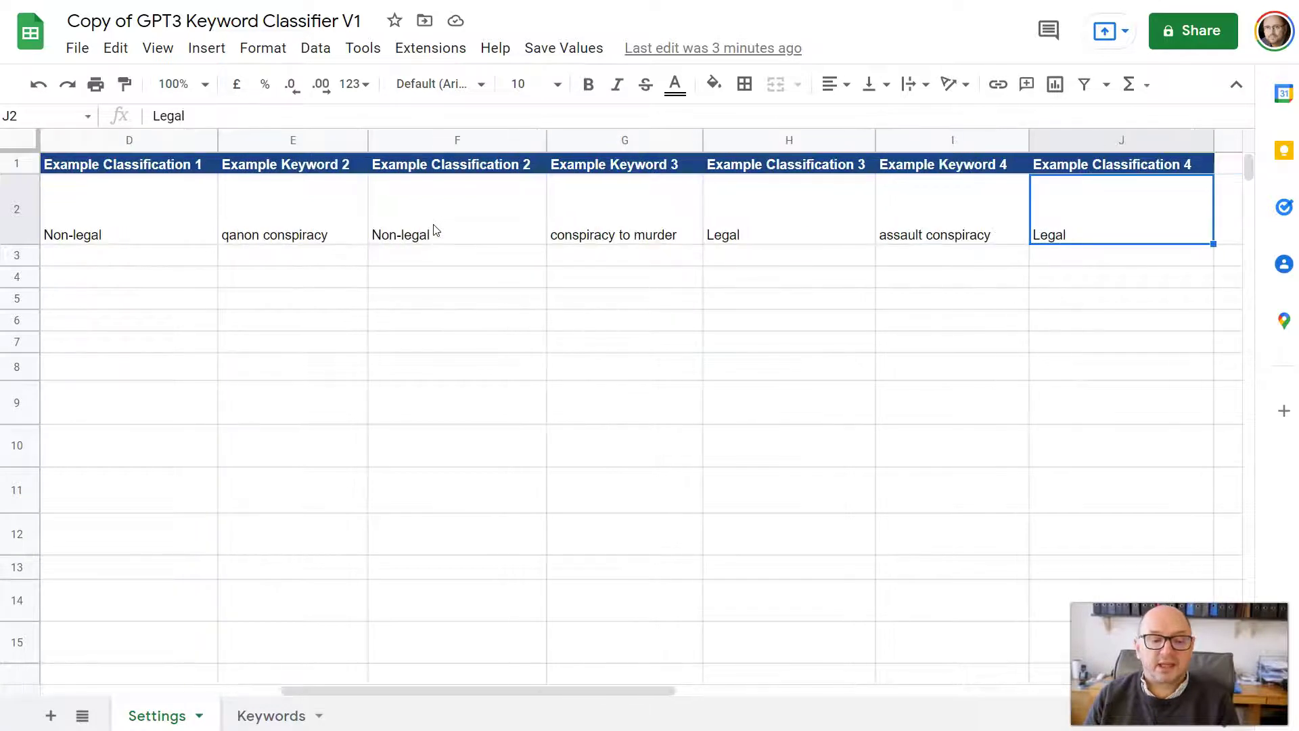
click(274, 714)
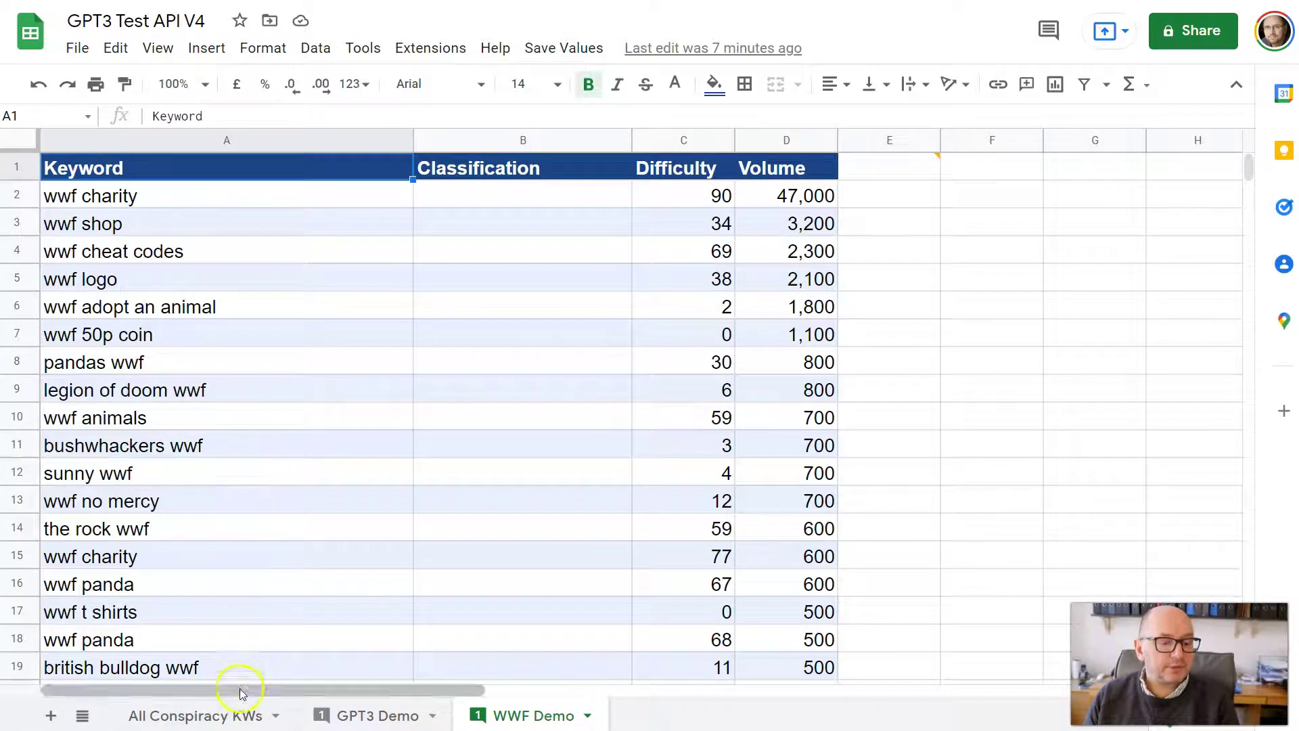
Step: Copy keywords A2:A45 from All Conspiracy KWs and paste them into Keywords!A2
click(234, 712)
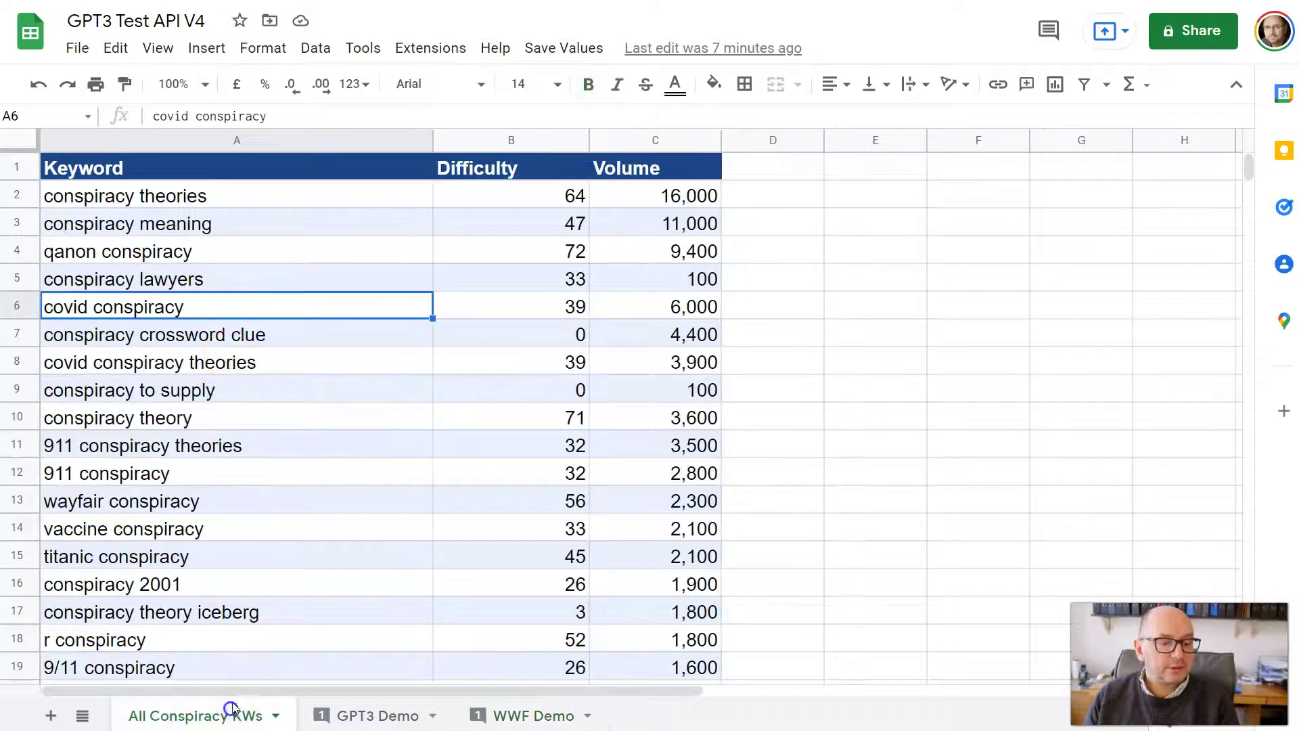
click(162, 193)
scroll(186, 516, down, 4)
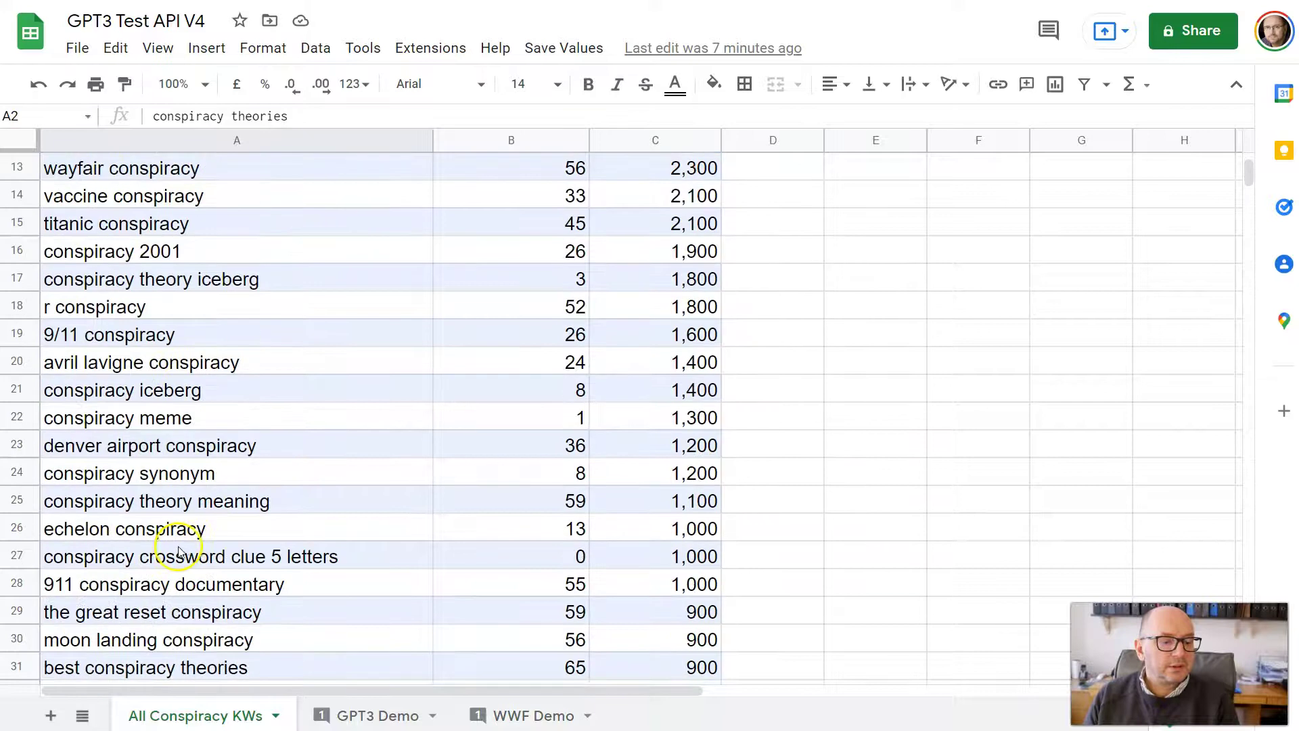
scroll(178, 550, down, 7)
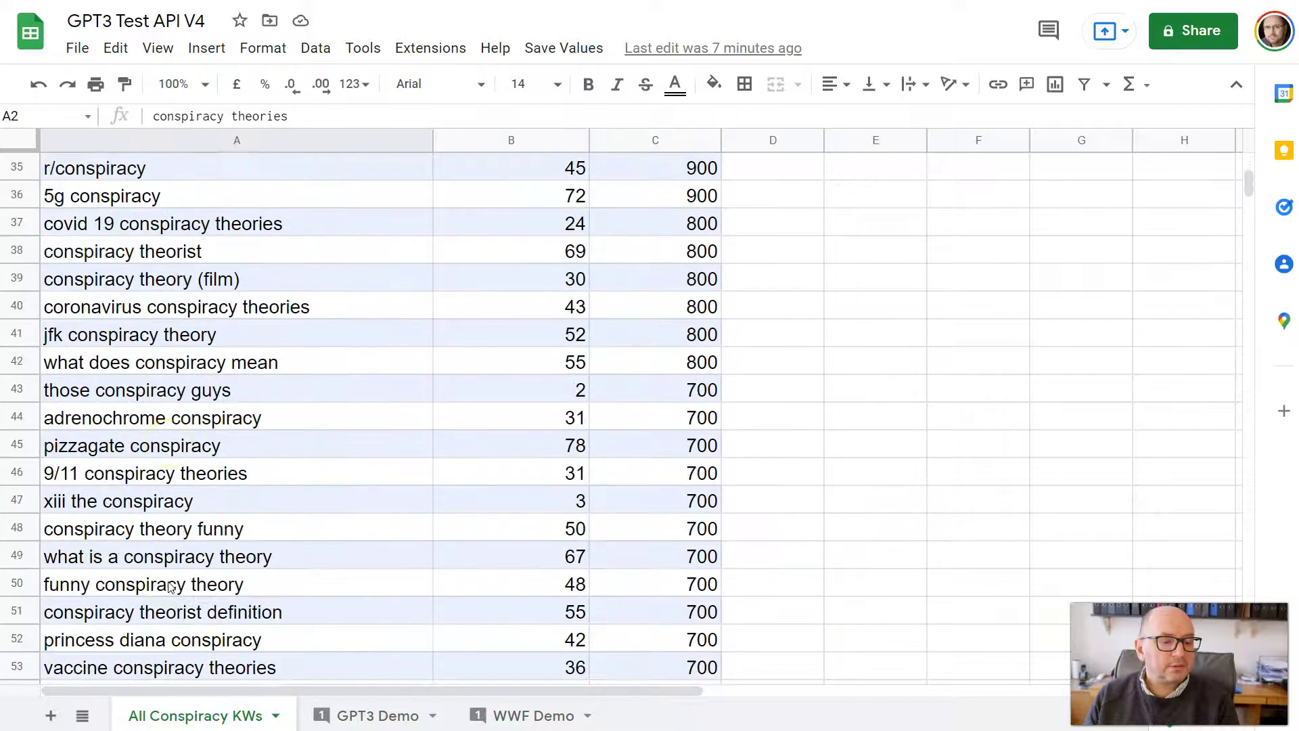
shift+click(177, 447)
key(ctrl+c)
key(ctrl+Tab)
click(112, 188)
right_click(113, 191)
click(95, 190)
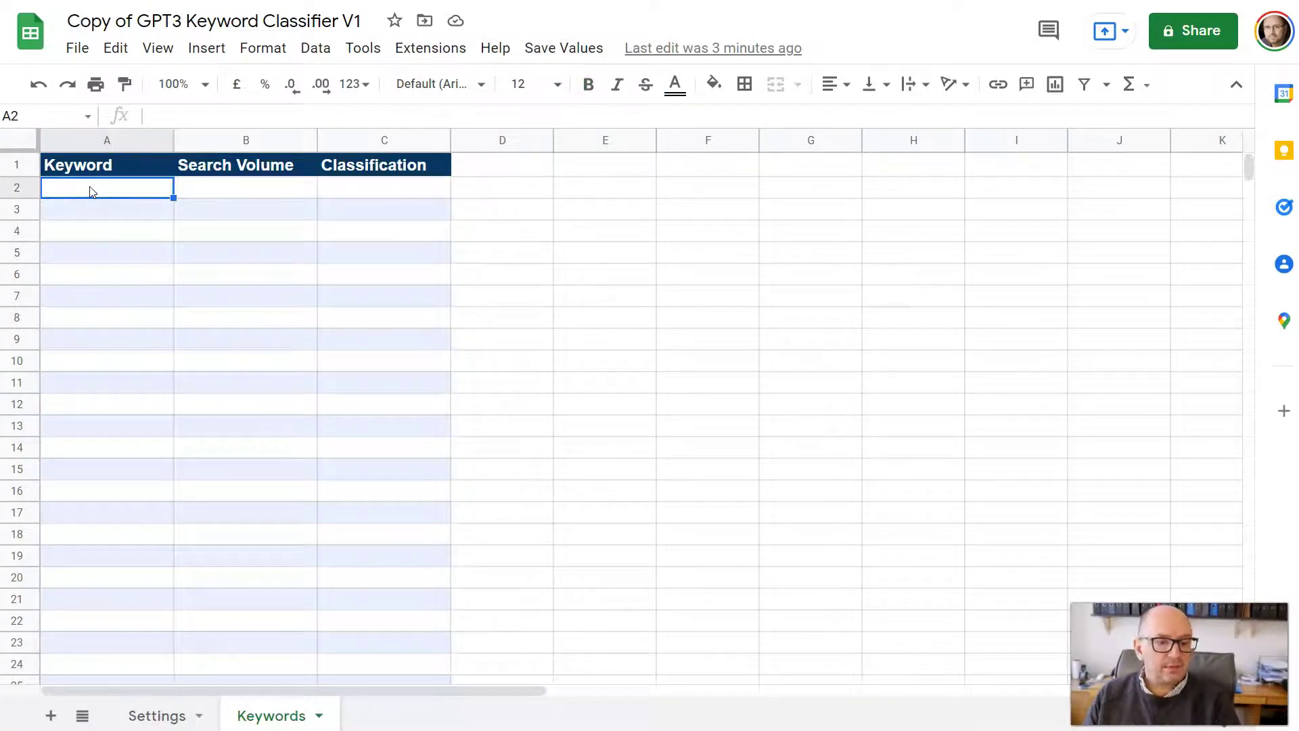
key(ctrl+v)
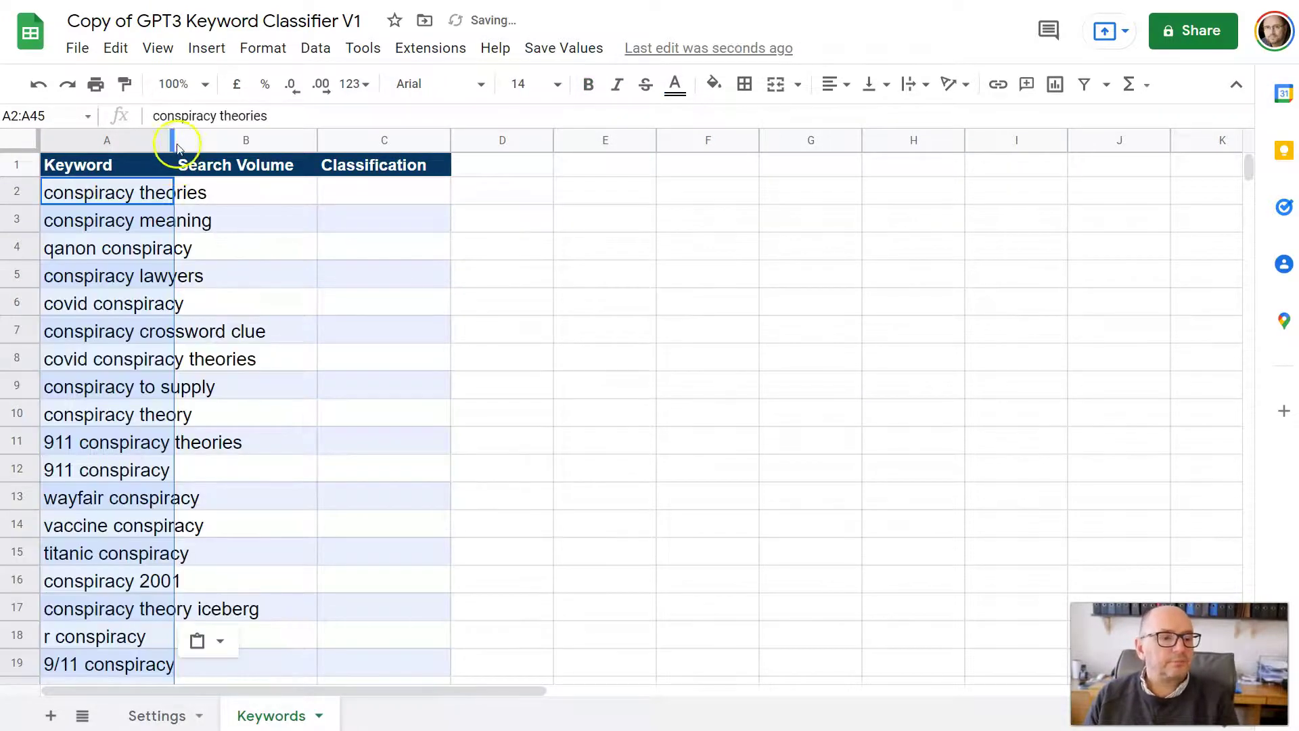
Step: Autofit column A to the keywords and widen the Classification column C
double_click(174, 143)
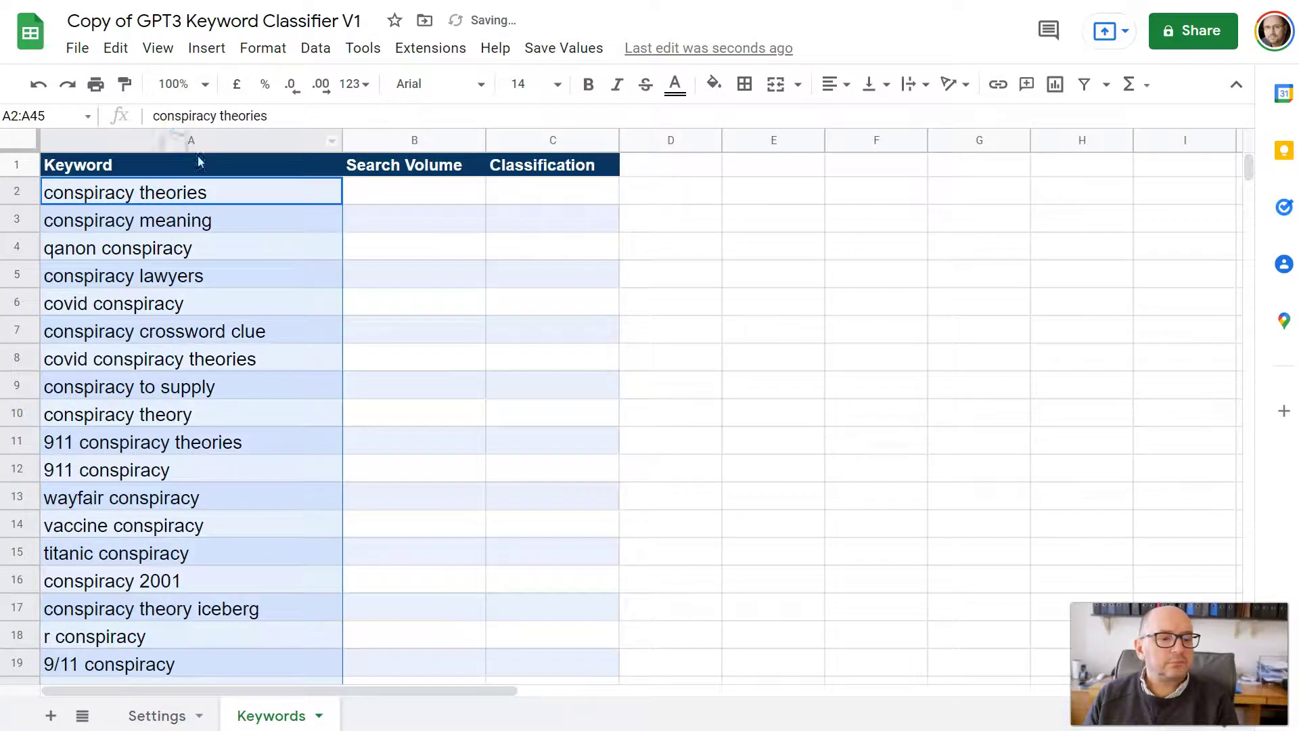
click(399, 186)
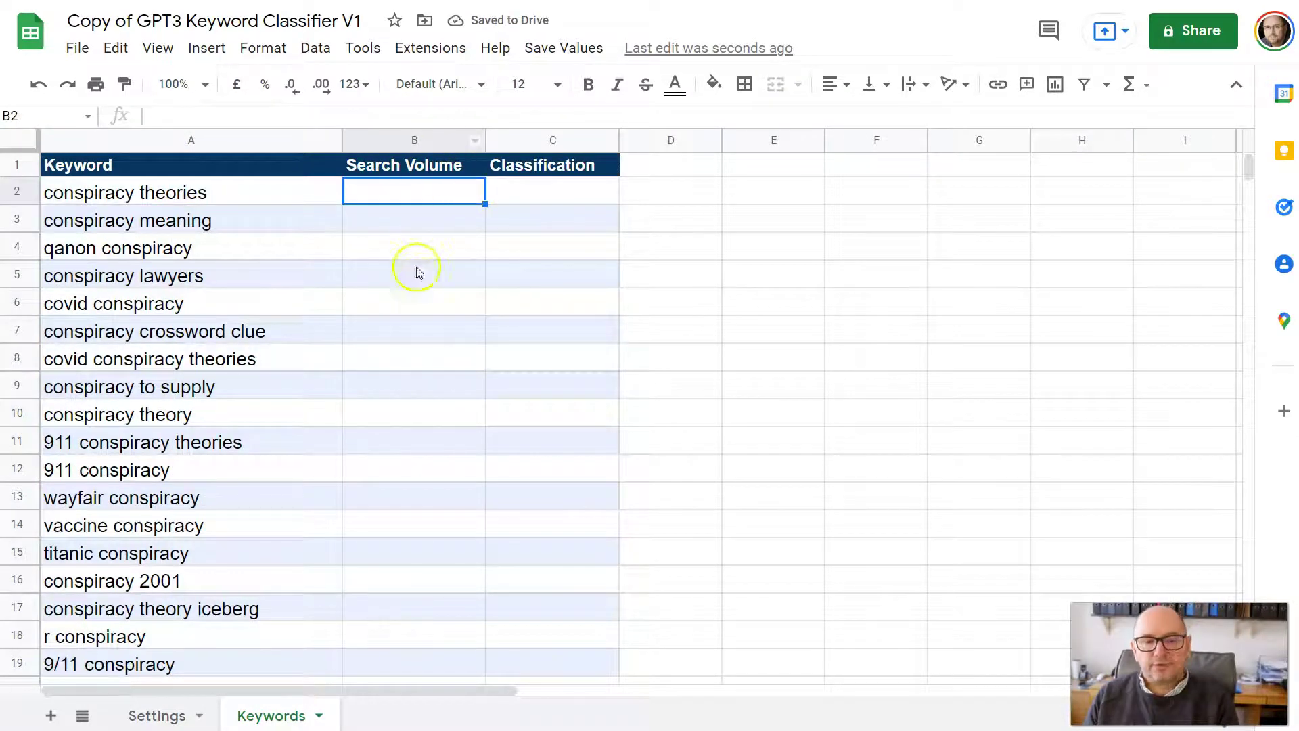
click(534, 190)
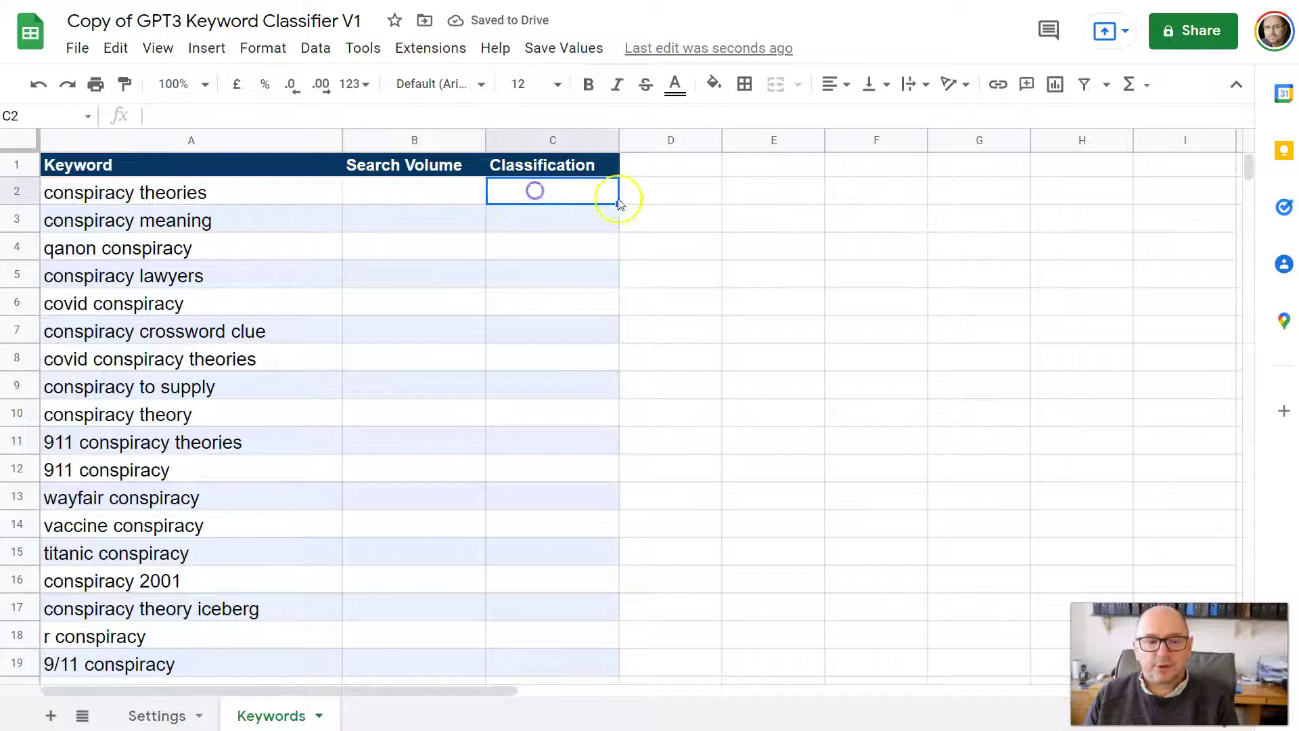
drag(619, 140, 656, 140)
click(589, 191)
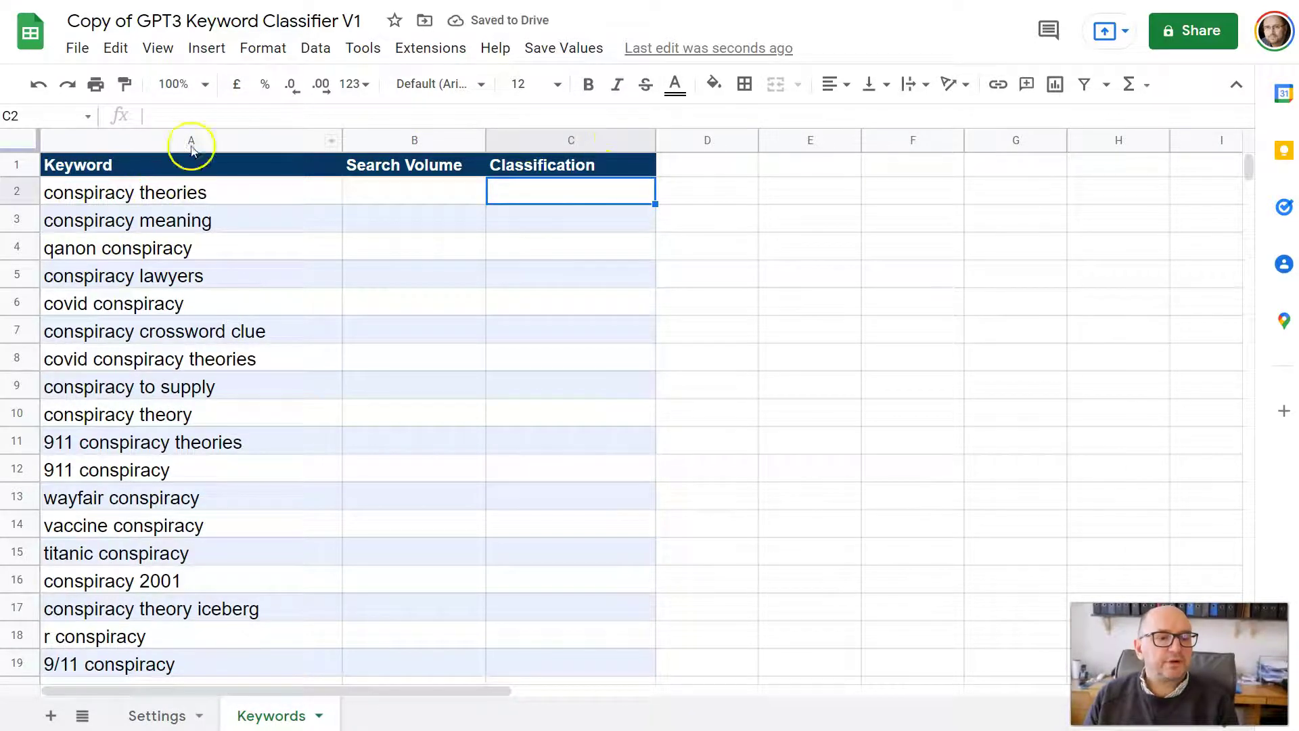
Step: Enter =GETGPT3(a2) in C2 and copy it down through C15
text(=)
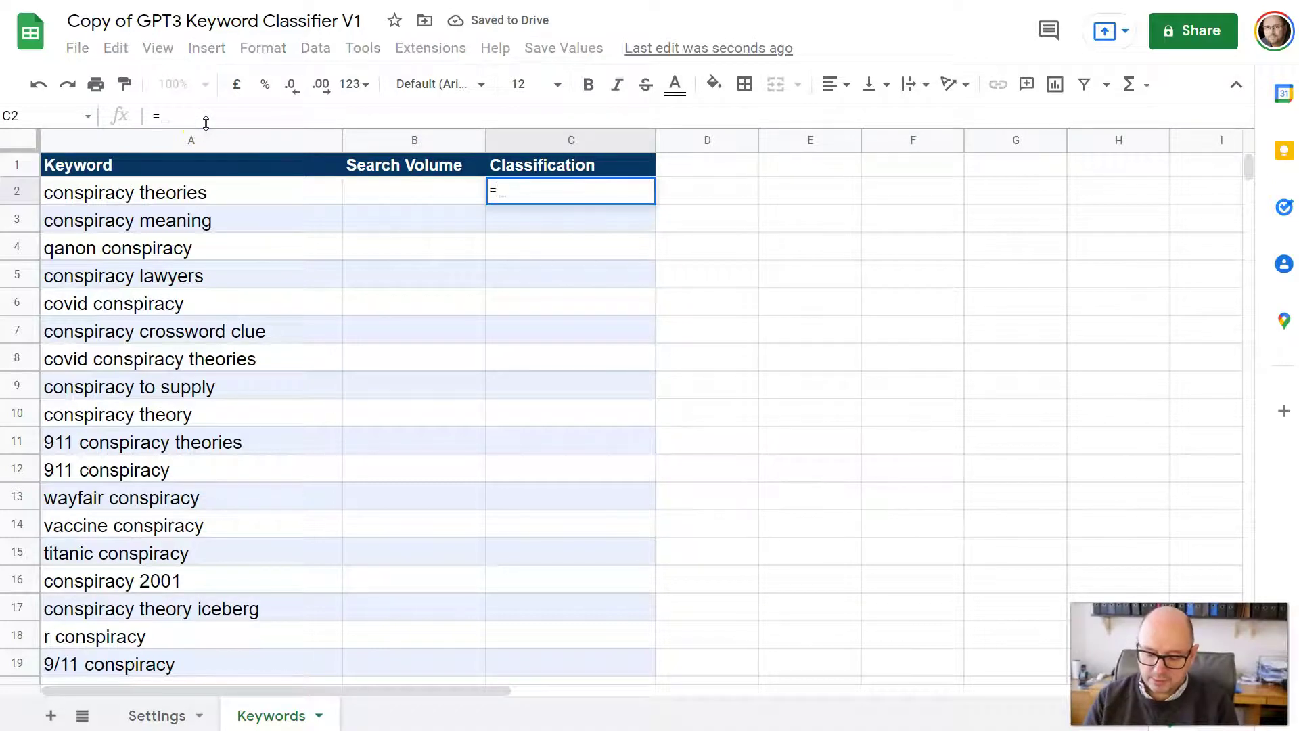
text(GETGPT3)
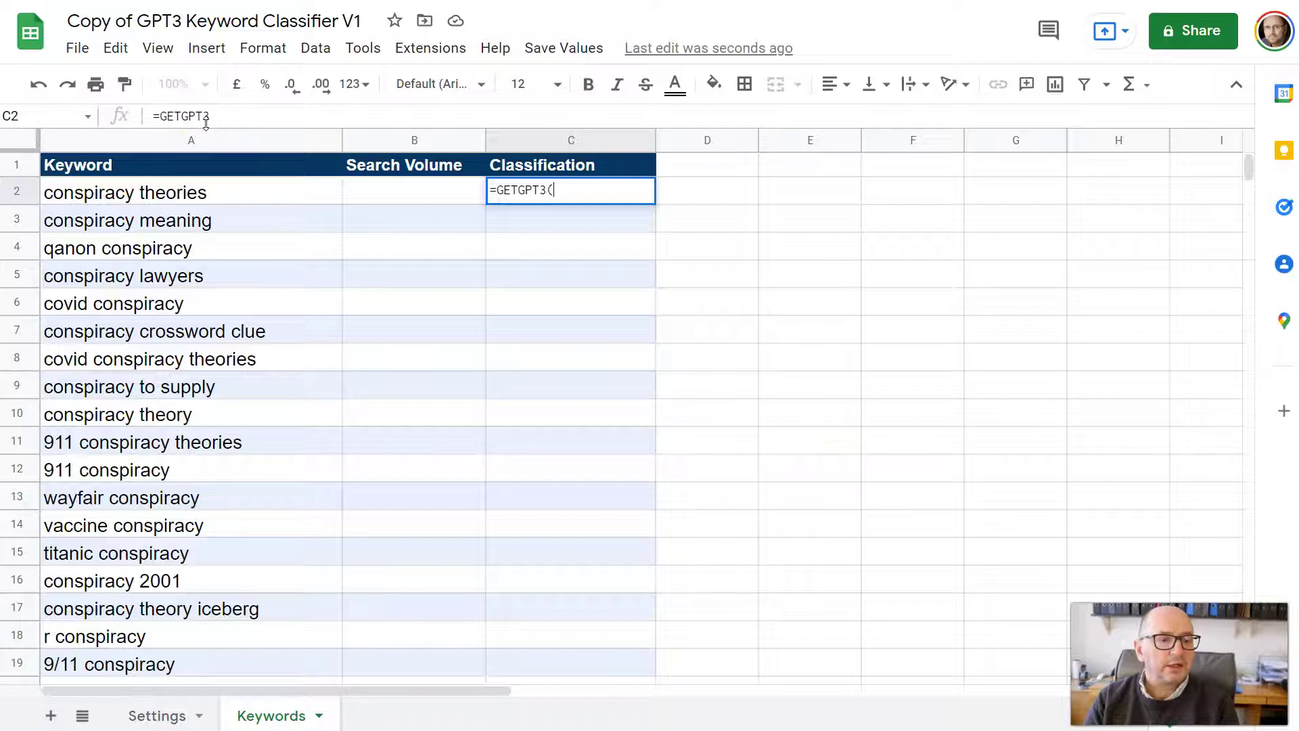
text((a2))
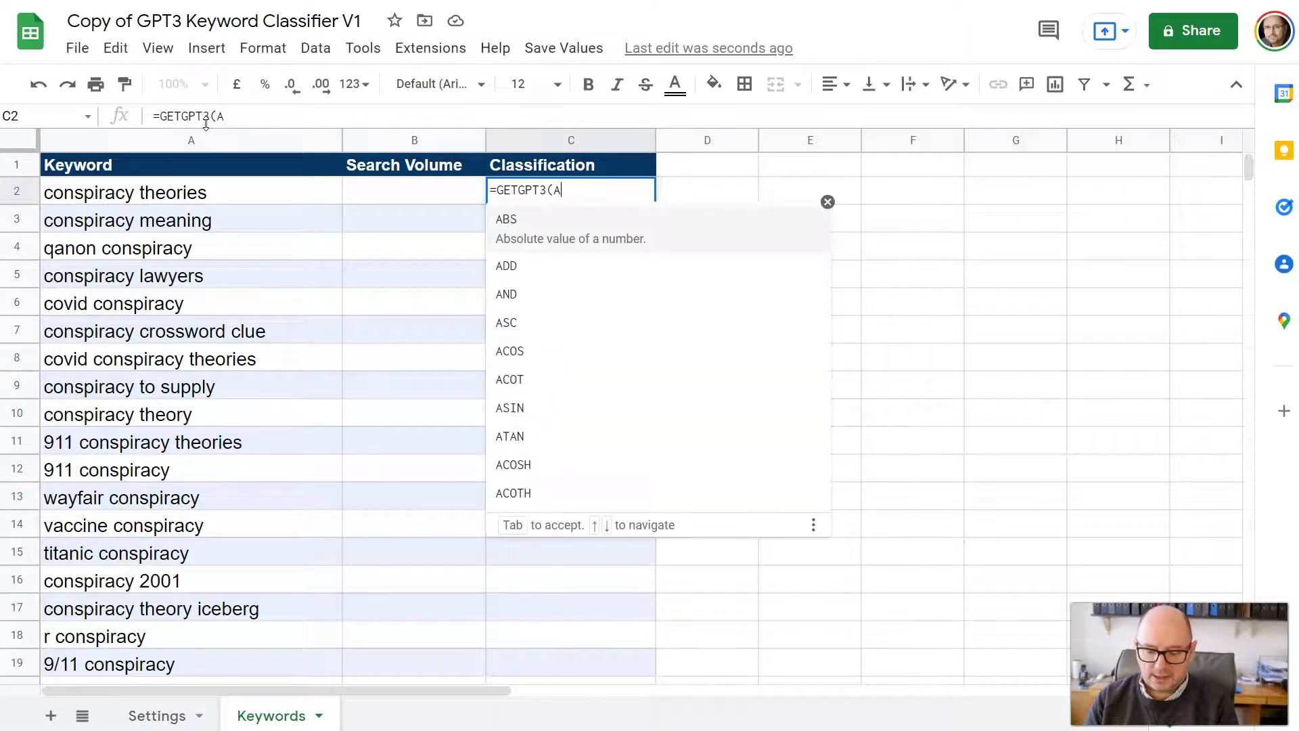
key(Return)
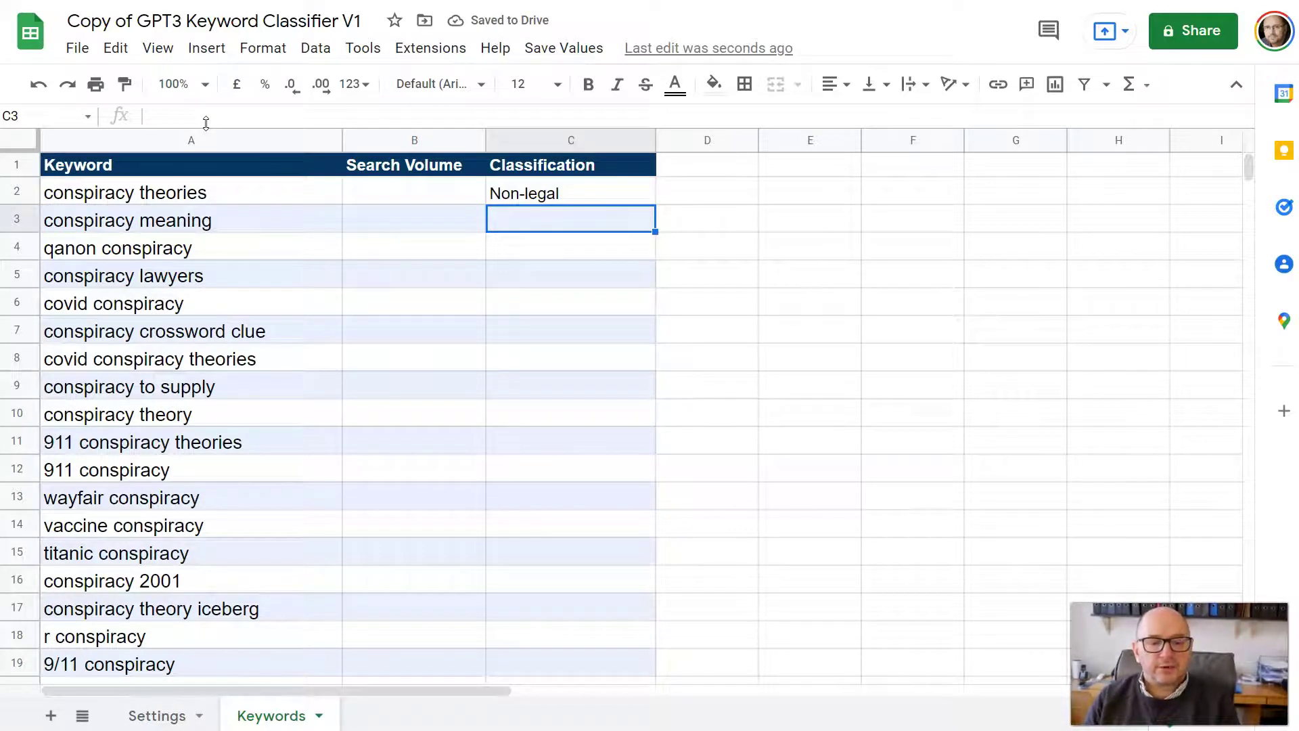
key(Up)
key(ctrl+c)
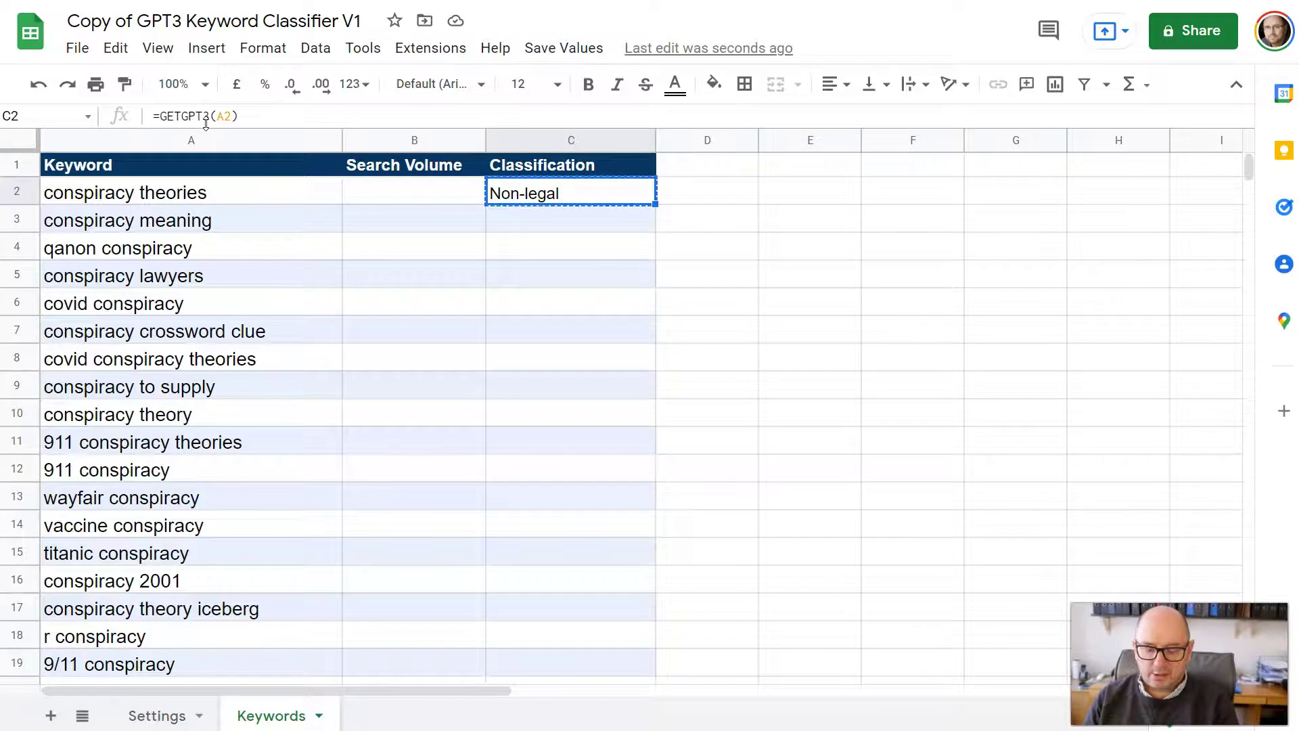
key(Down)
key(shift+Down)
key(shift+Down)
key(shift+Down)
key(shift+Down)
key(shift+Down)
key(shift+Down)
key(shift+Down)
key(shift+Down)
key(shift+Down)
key(shift+Down)
key(shift+Down)
key(shift+Down)
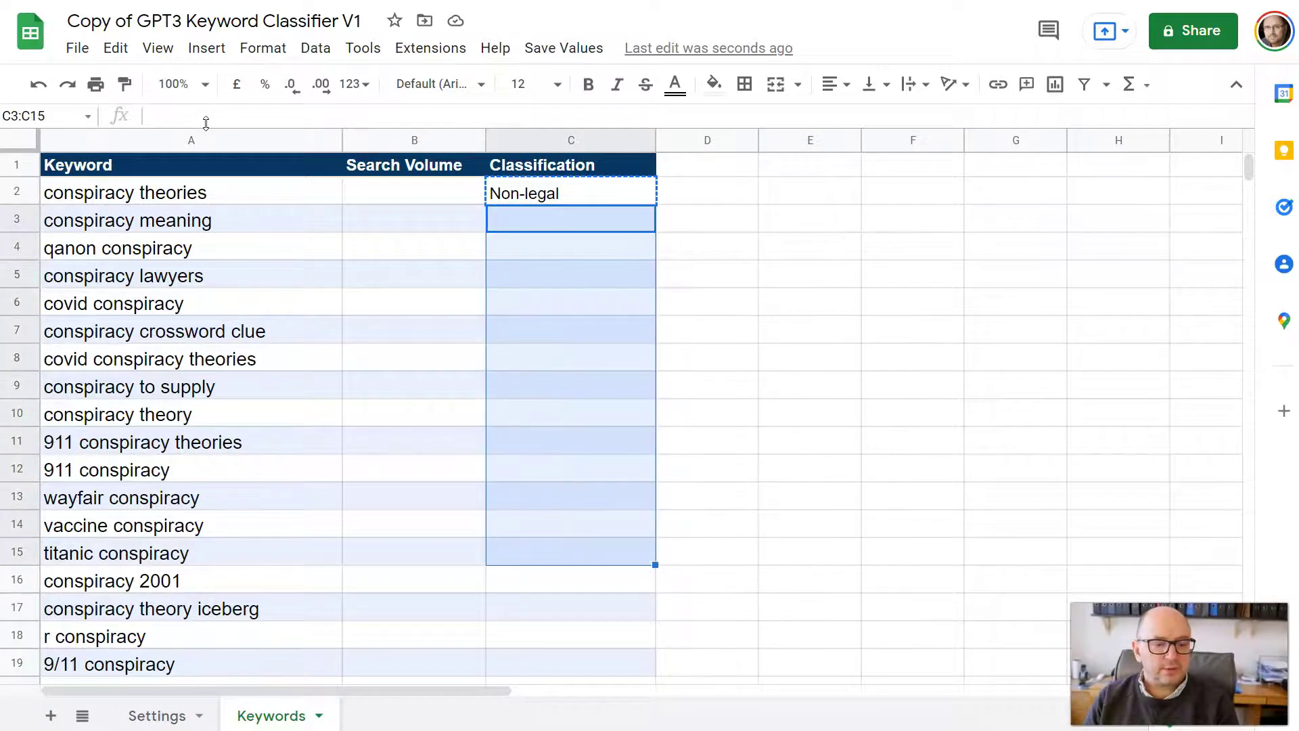
key(ctrl+v)
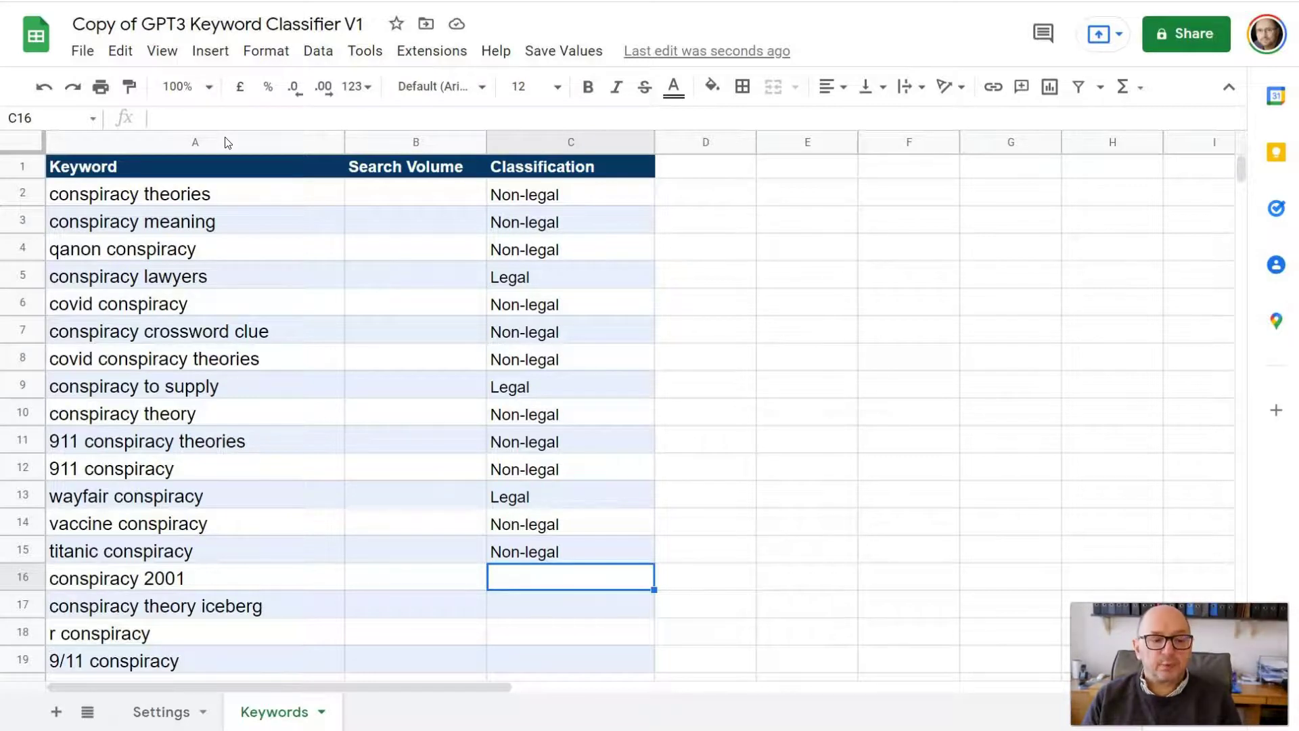
Step: On the Settings sheet, review the example classification in D2 and the prompt in B2
click(163, 712)
click(209, 209)
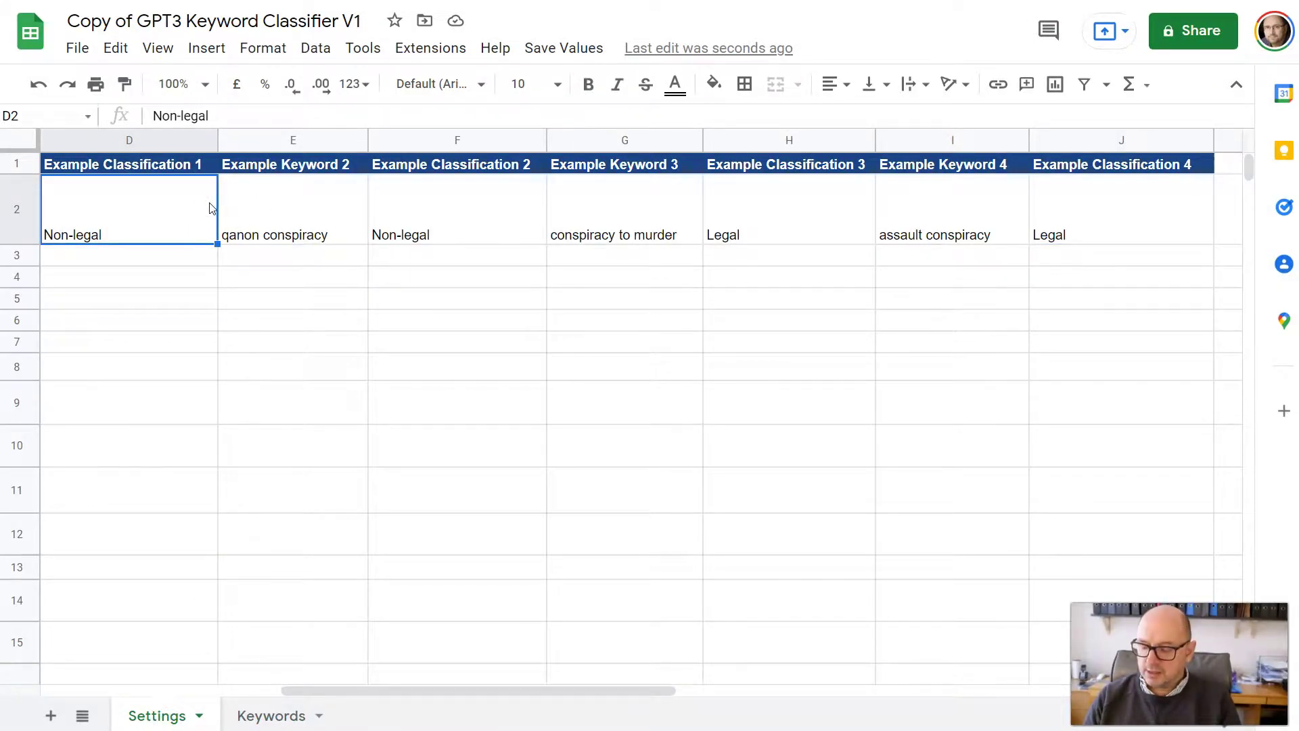
key(Left)
key(Left)
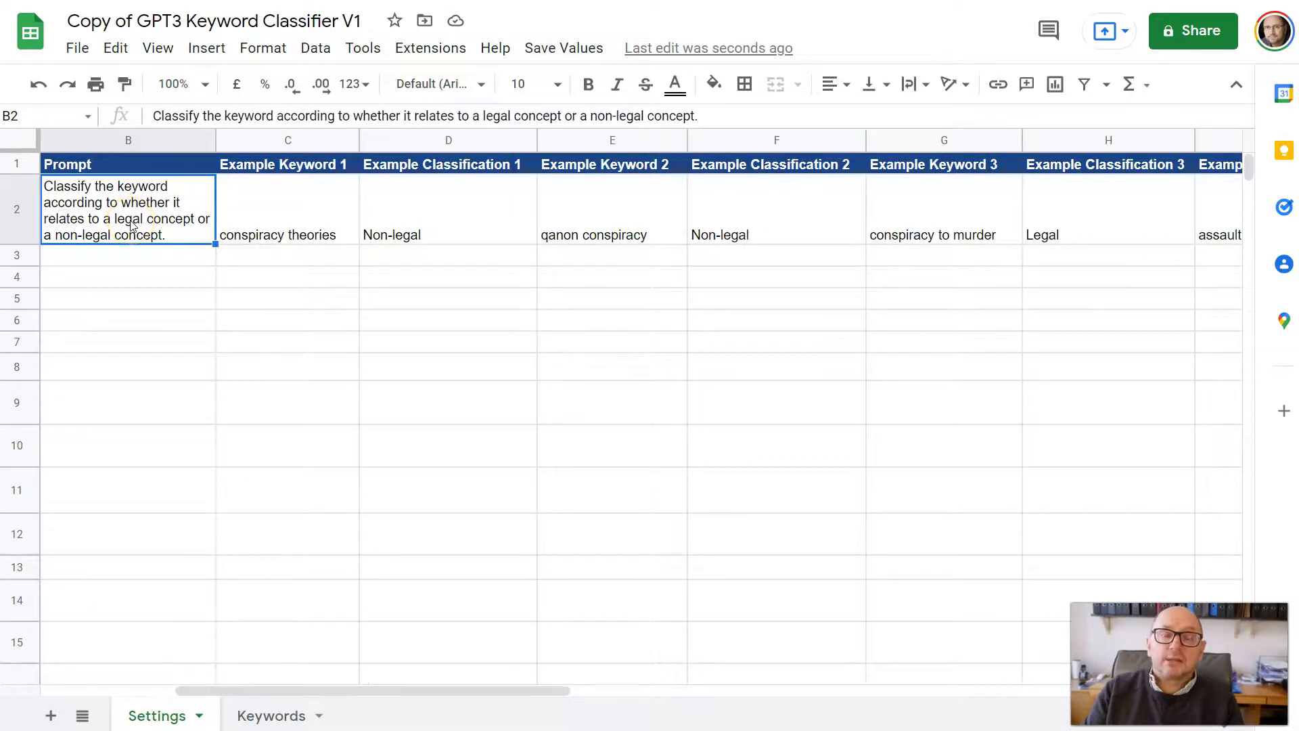